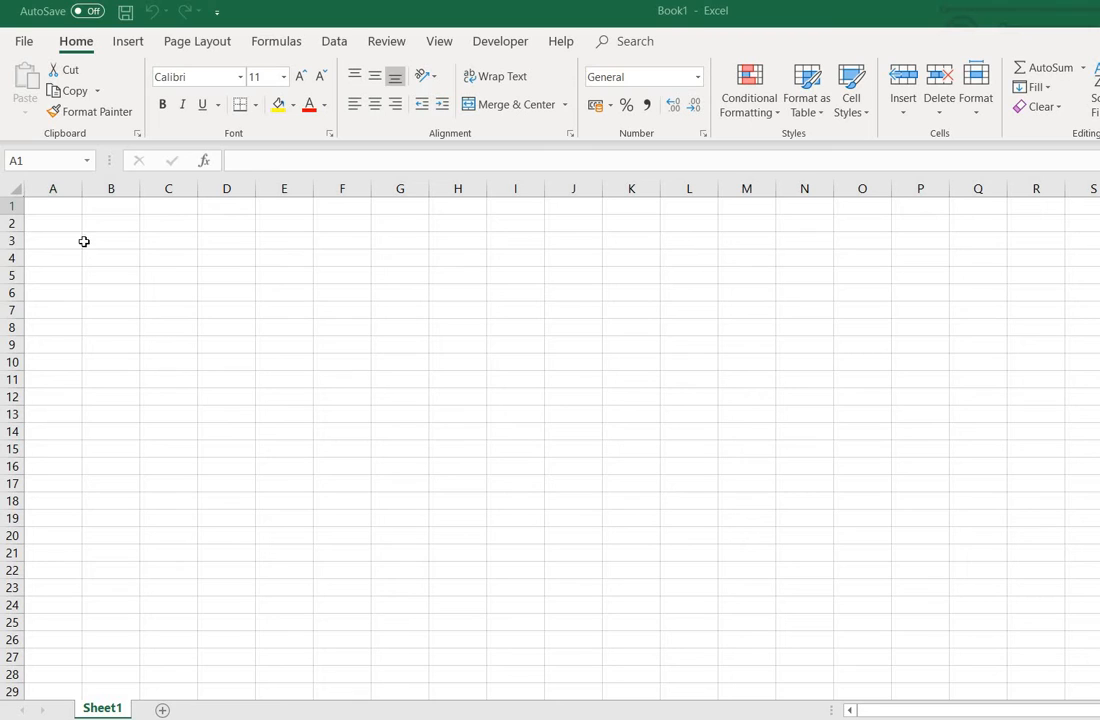
# Step: Enter the column heading Day in cell A1
pyautogui.click(55, 204)
pyautogui.click(113, 241)
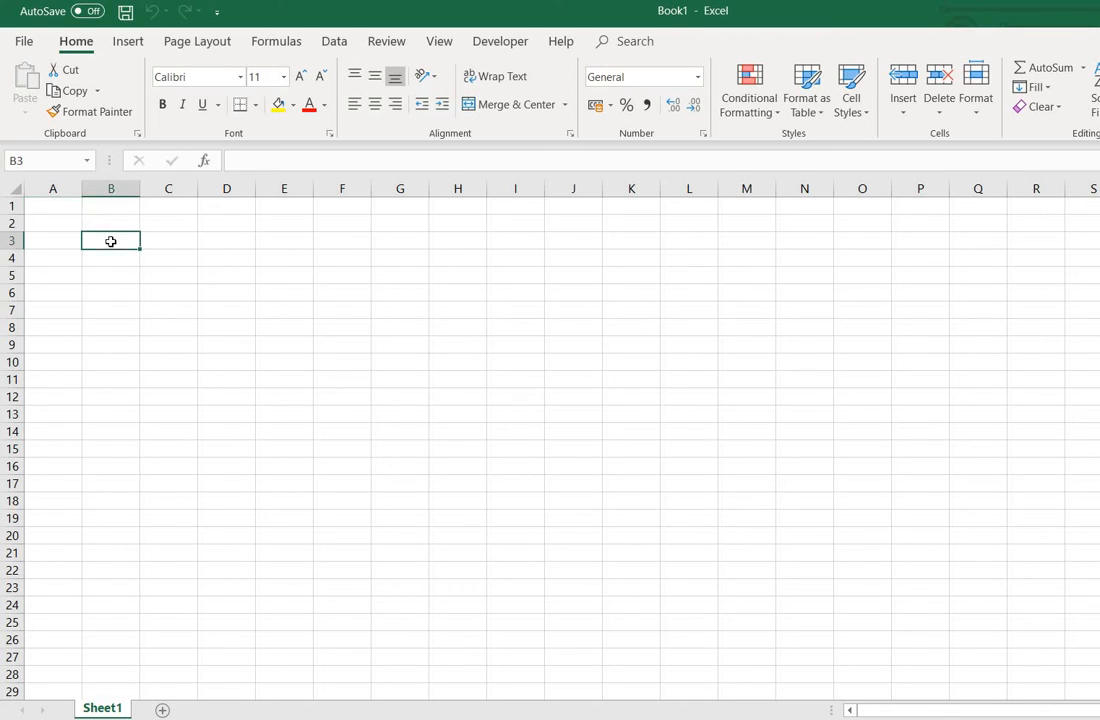
pyautogui.click(56, 209)
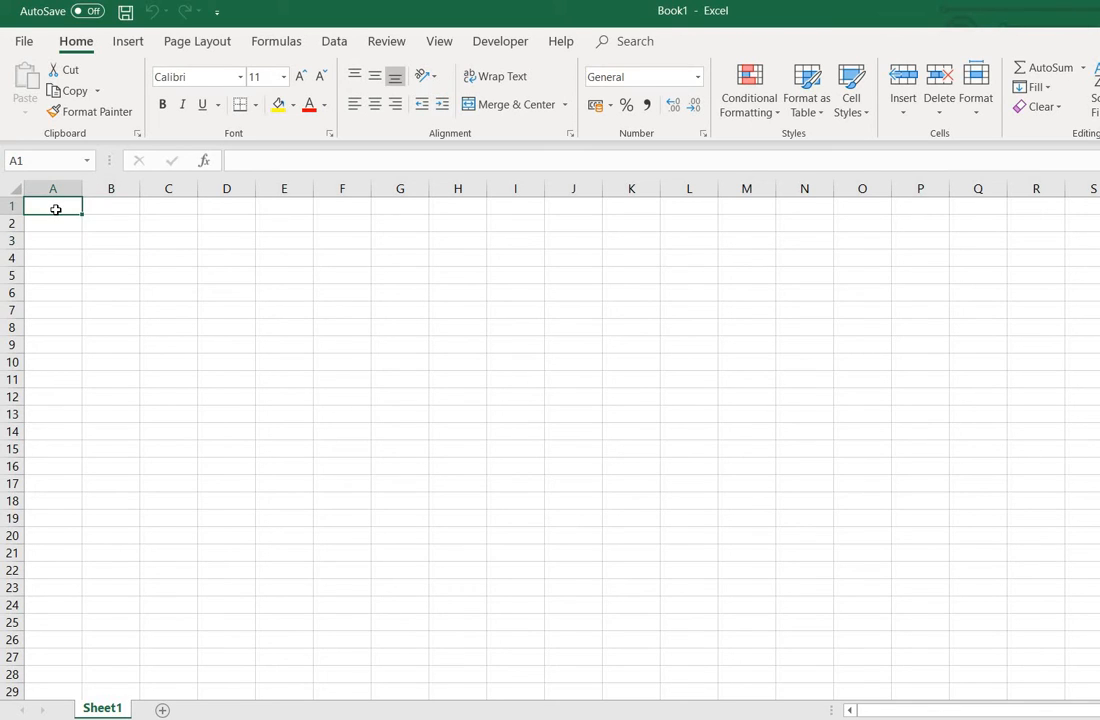
pyautogui.write('Da')
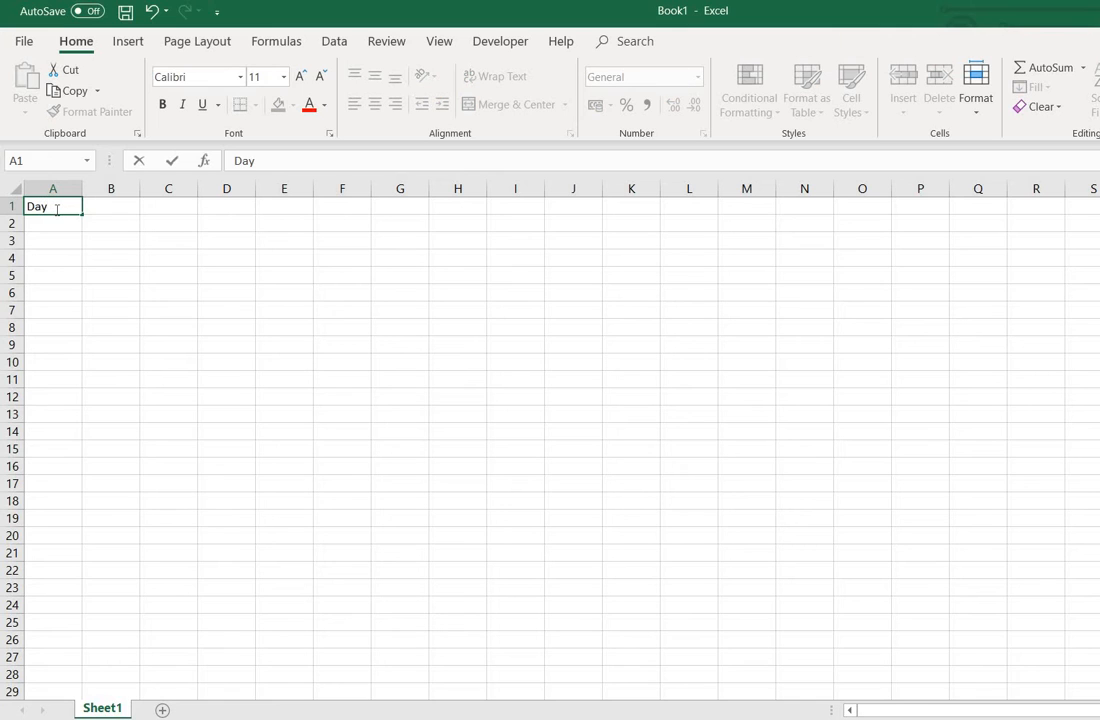
pyautogui.write('y')
# Step: List the day labels Mon, The, Wed, Thu and Fri in cells A2 to A6 under the Day heading
pyautogui.click(66, 228)
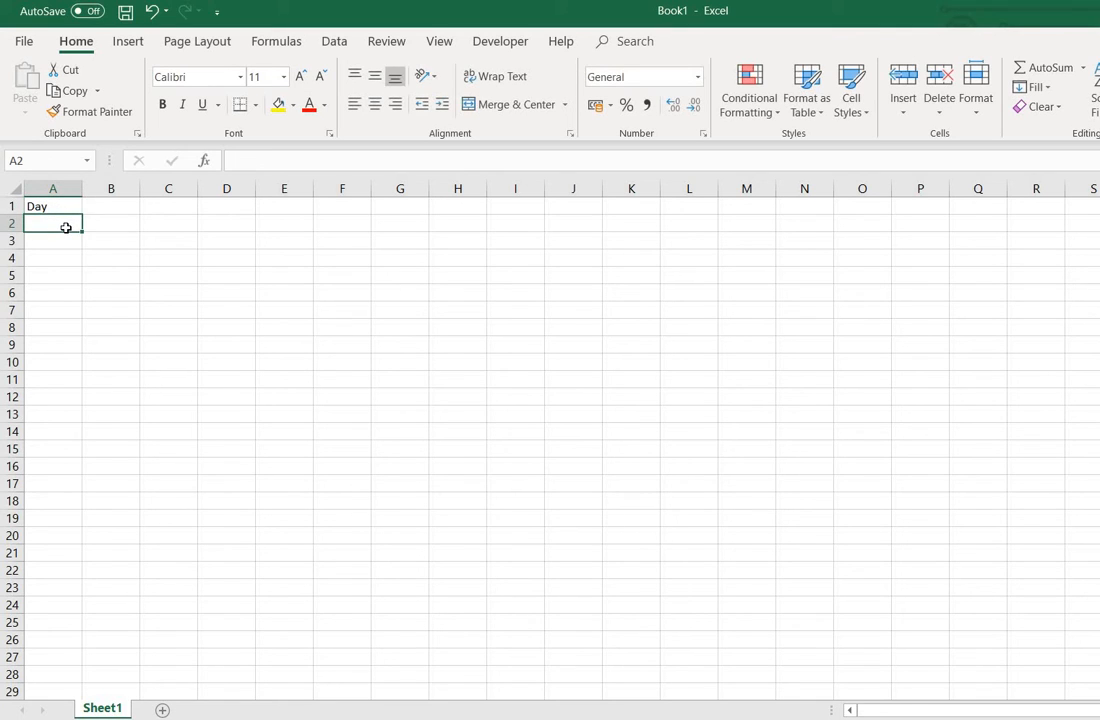
pyautogui.write('Mon')
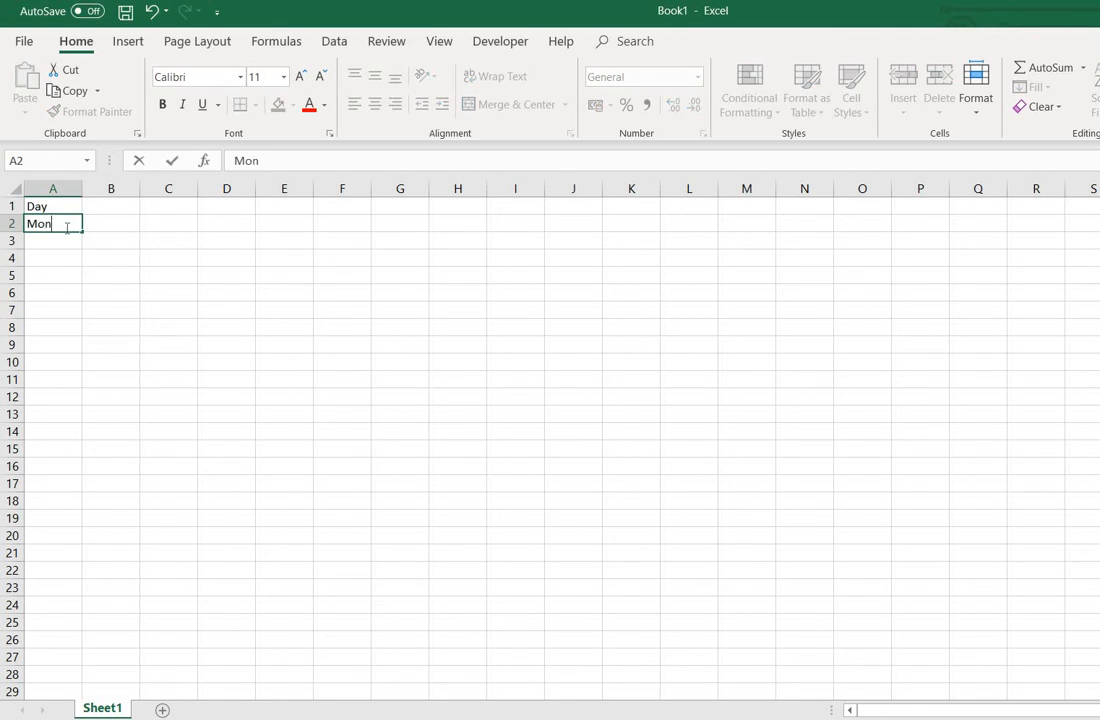
pyautogui.click(47, 243)
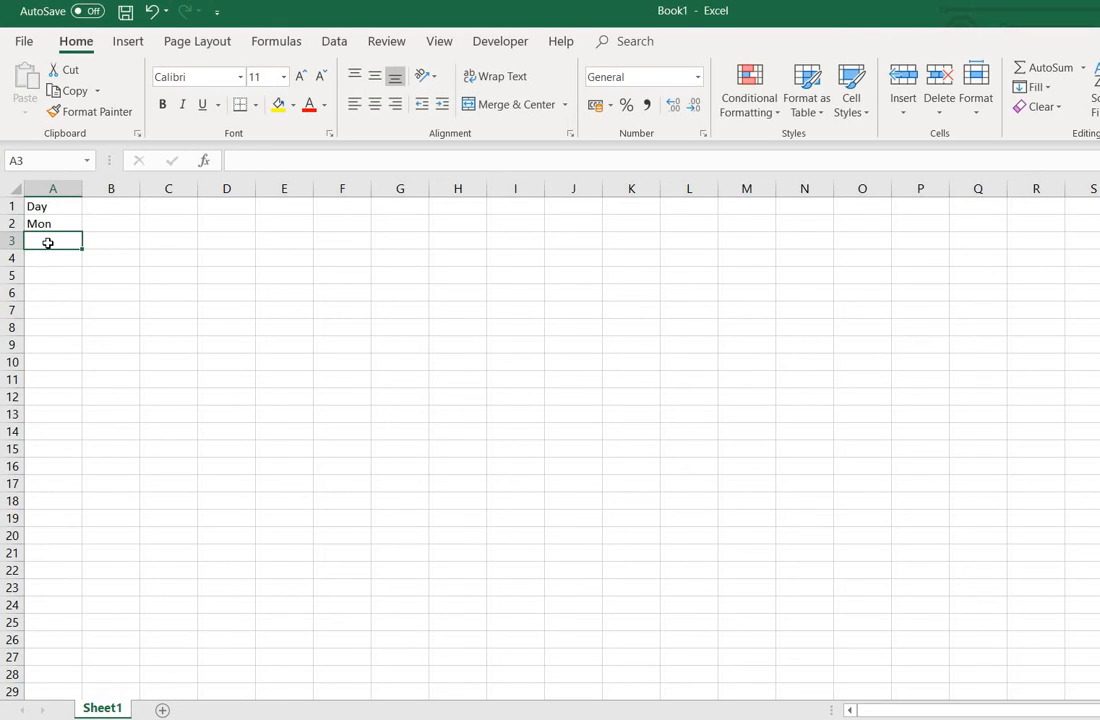
pyautogui.write('The')
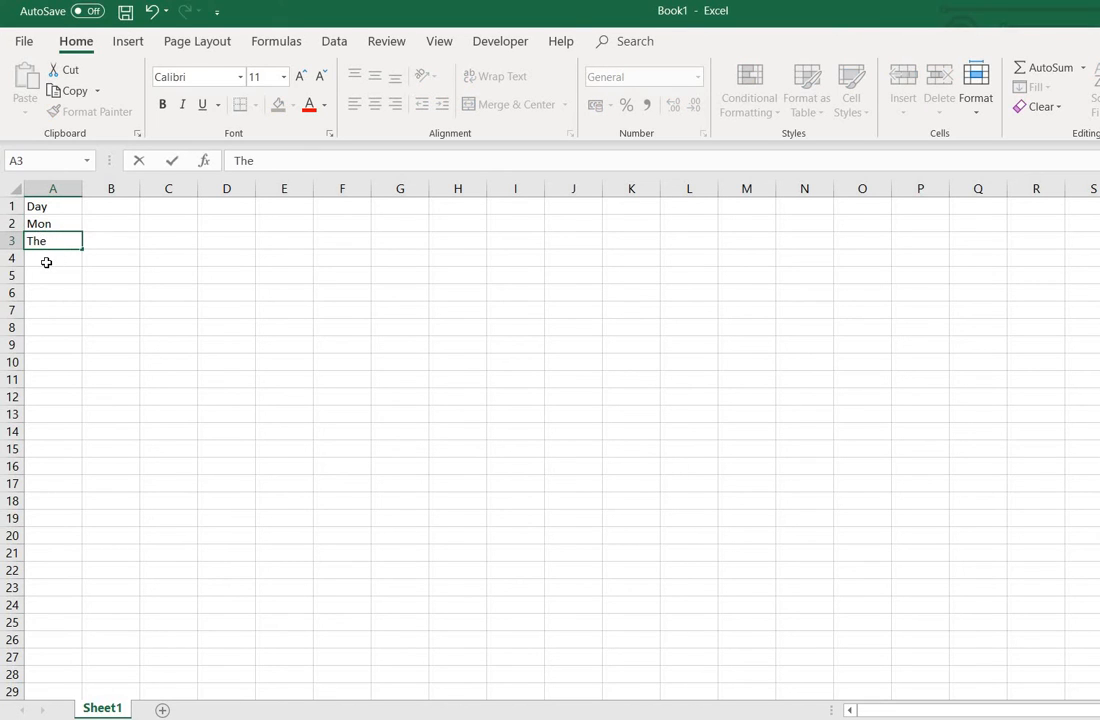
pyautogui.click(46, 262)
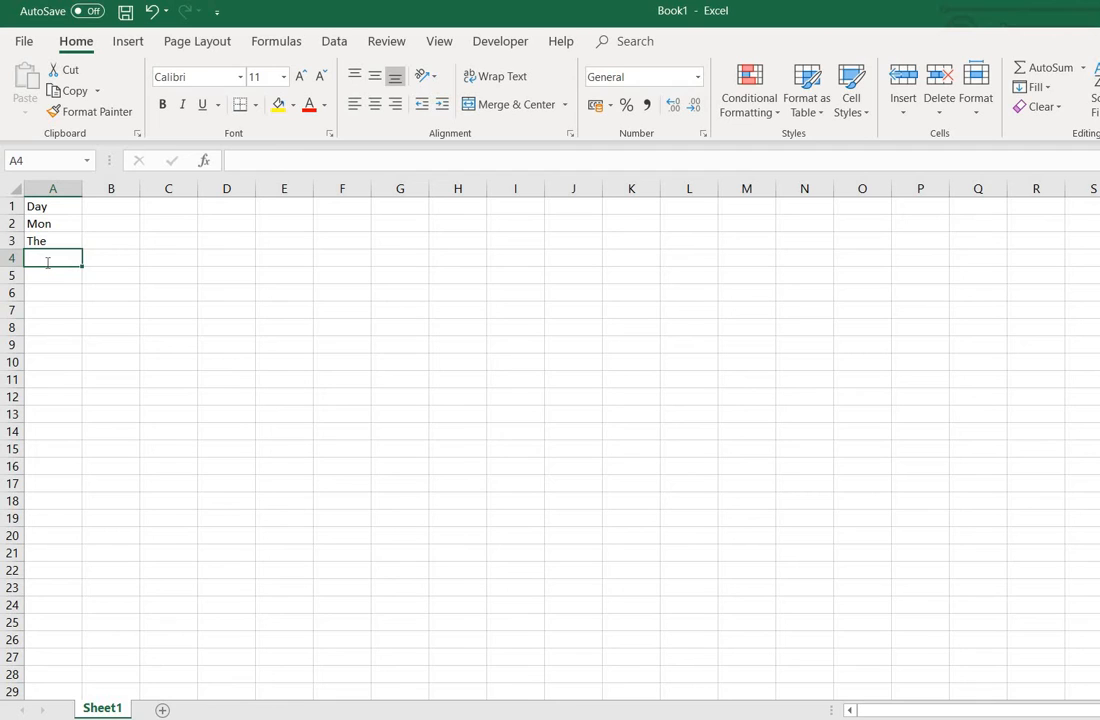
pyautogui.write('Wed')
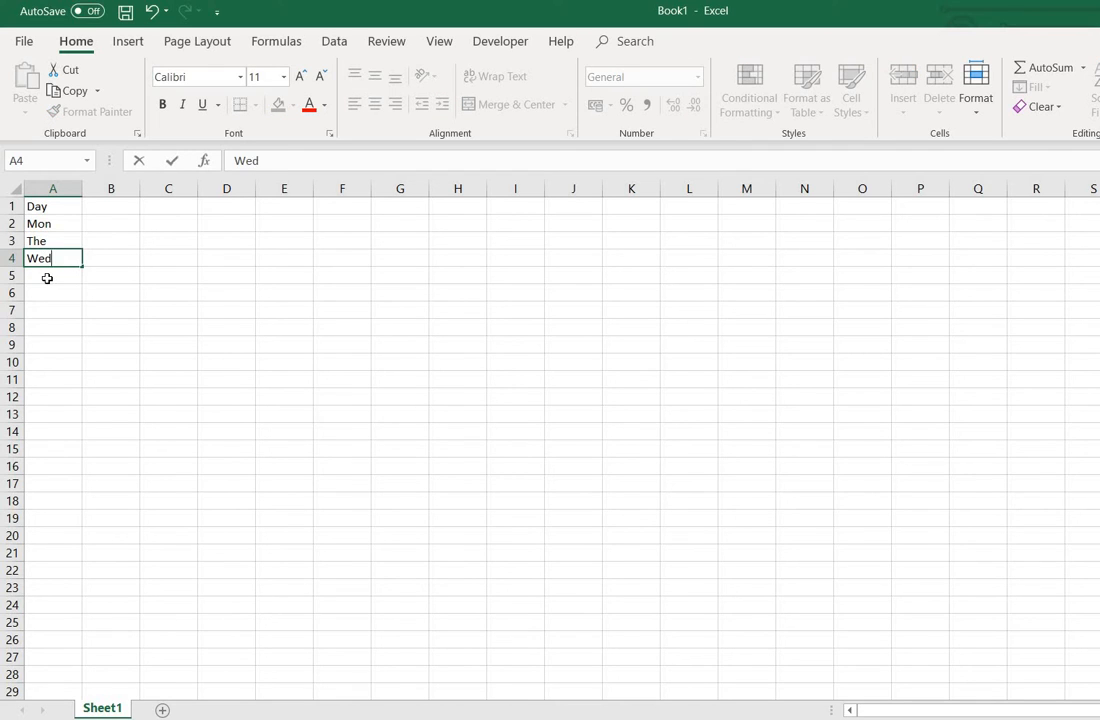
pyautogui.click(47, 278)
pyautogui.write('Th')
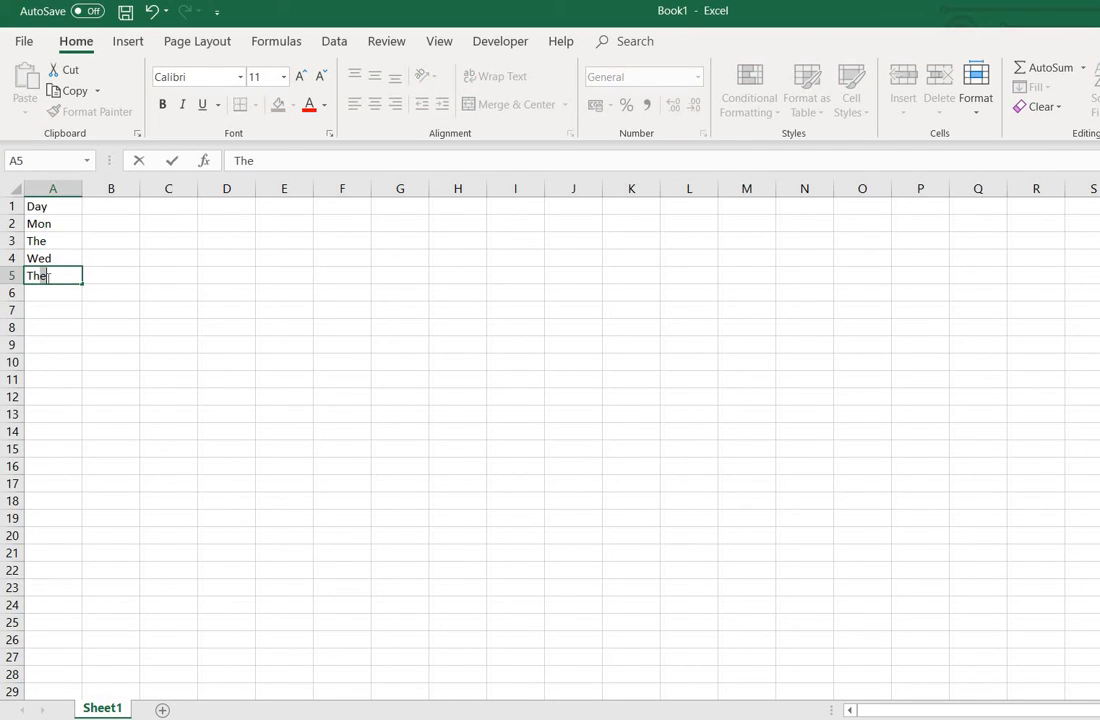
pyautogui.write('u')
pyautogui.click(49, 296)
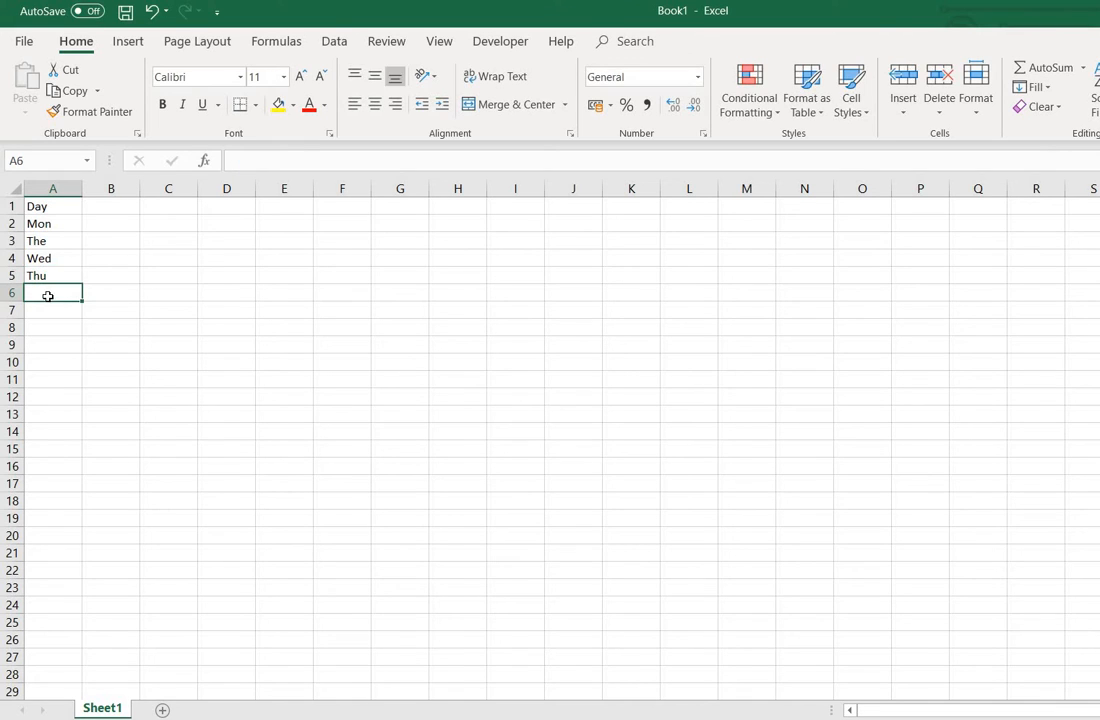
pyautogui.write('Fri')
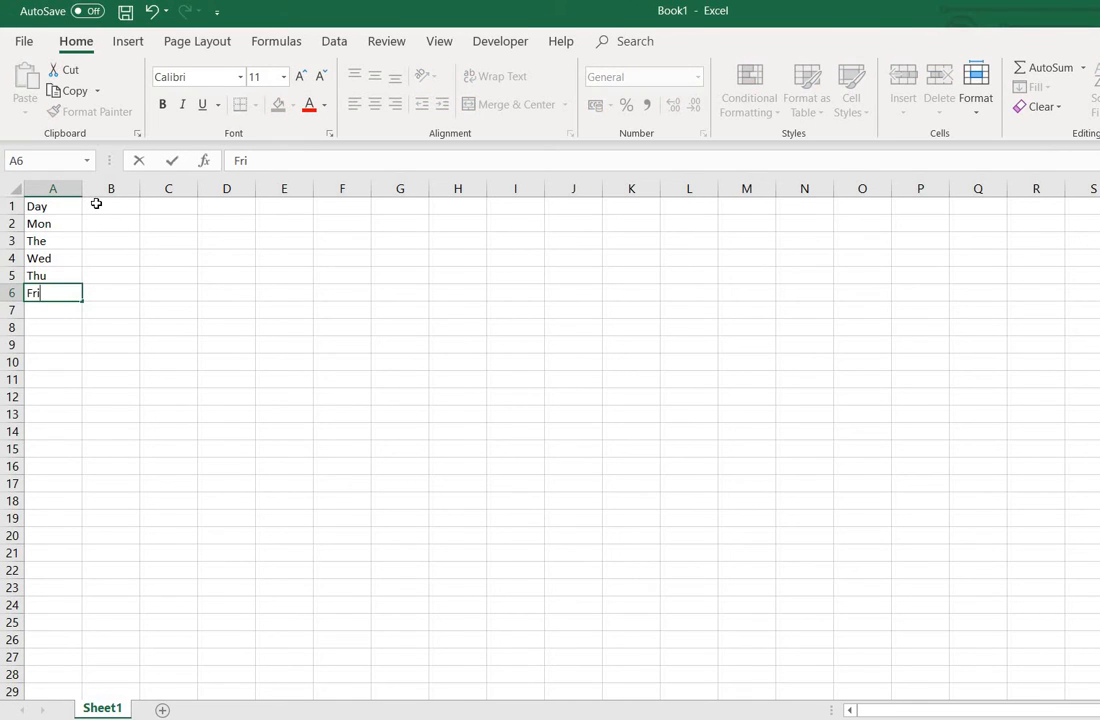
# Step: Add the column headings Mobile in cell B1 and Laptop in cell C1
pyautogui.click(111, 207)
pyautogui.write('Mo')
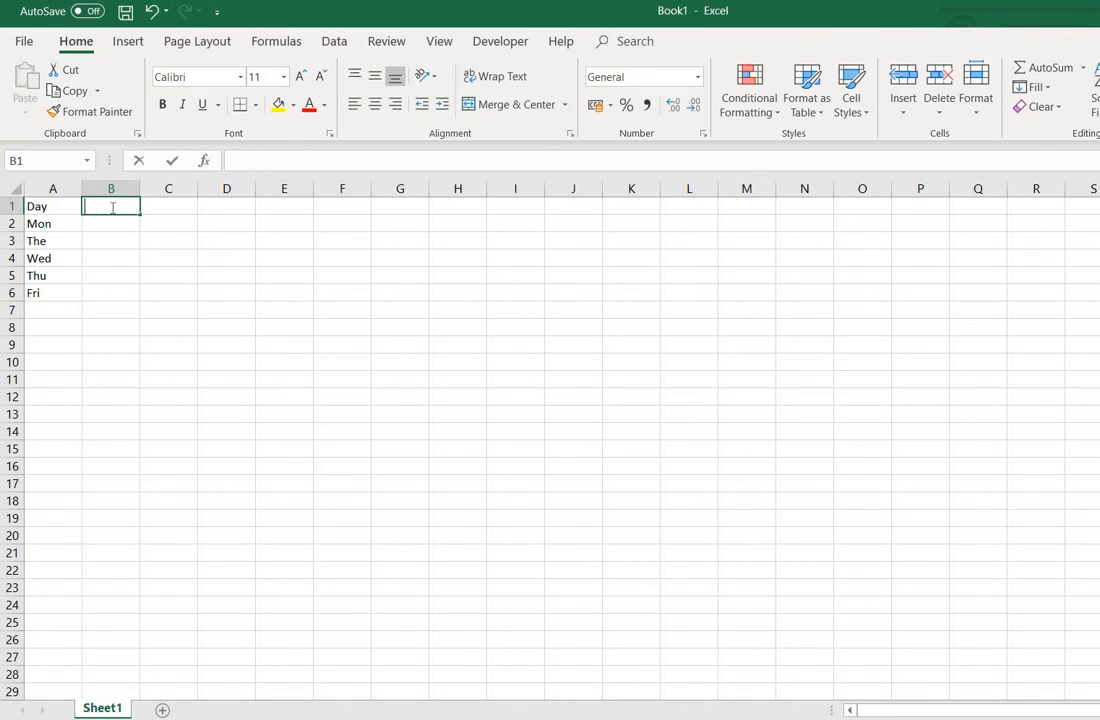
pyautogui.write('bile')
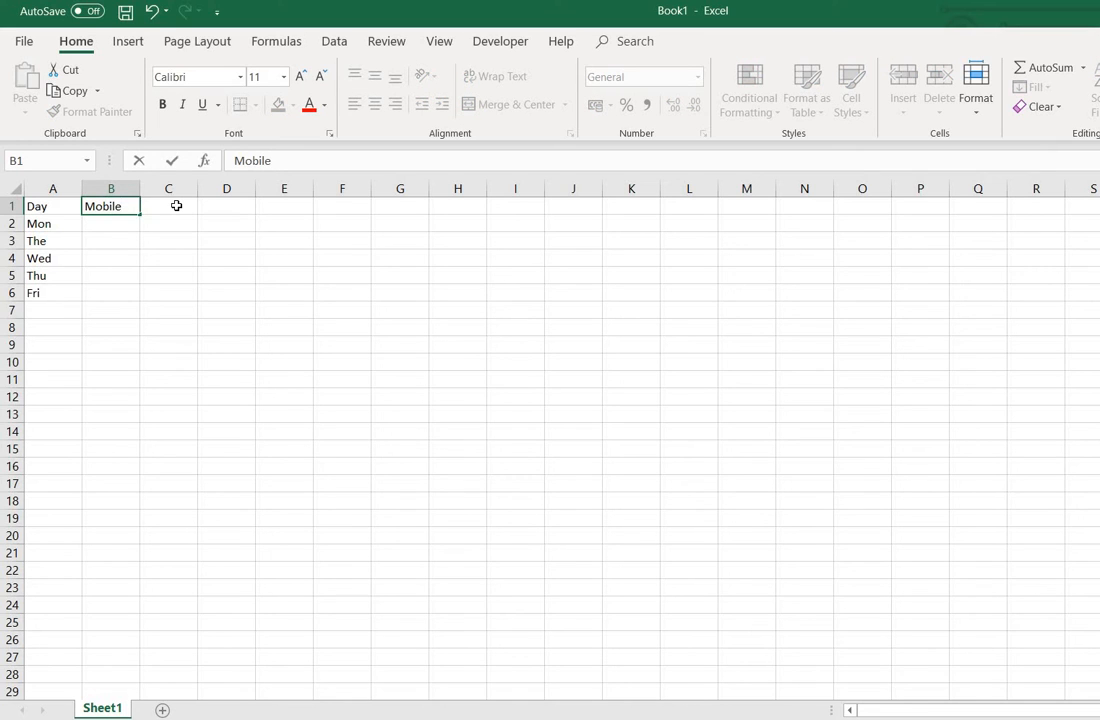
pyautogui.click(176, 205)
pyautogui.write('L')
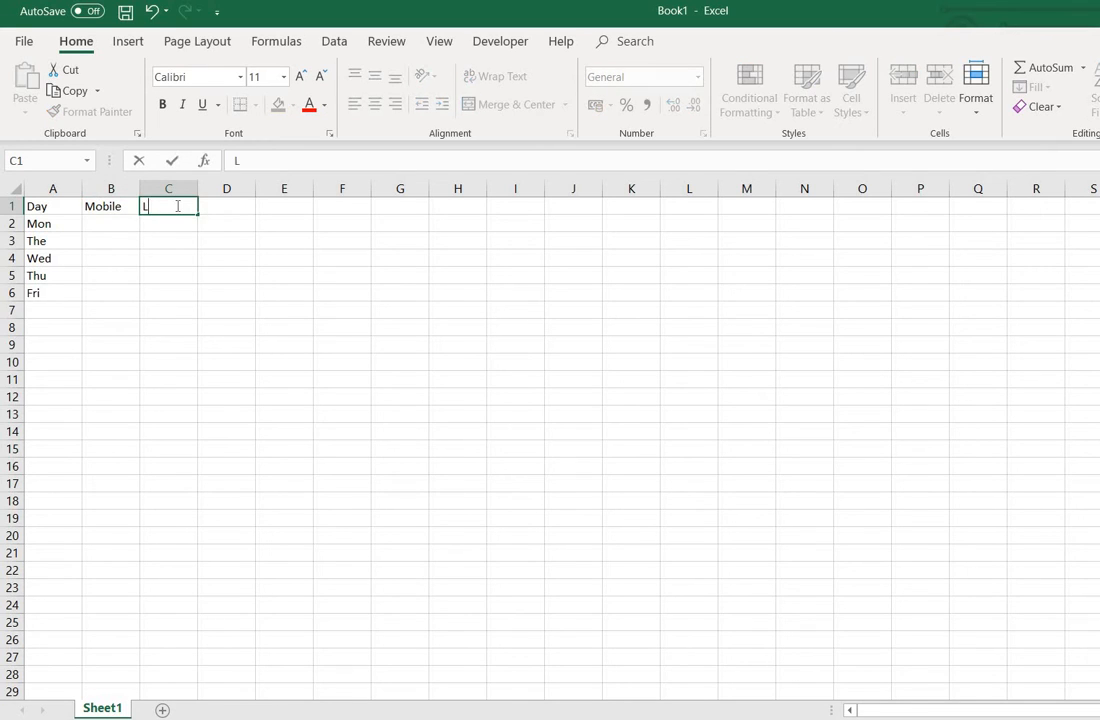
pyautogui.write('aptop')
# Step: Fill in the first two data rows: Mobile 30 and Laptop 40 in row 2, Mobile 20 and Laptop 50 in row 3
pyautogui.click(105, 226)
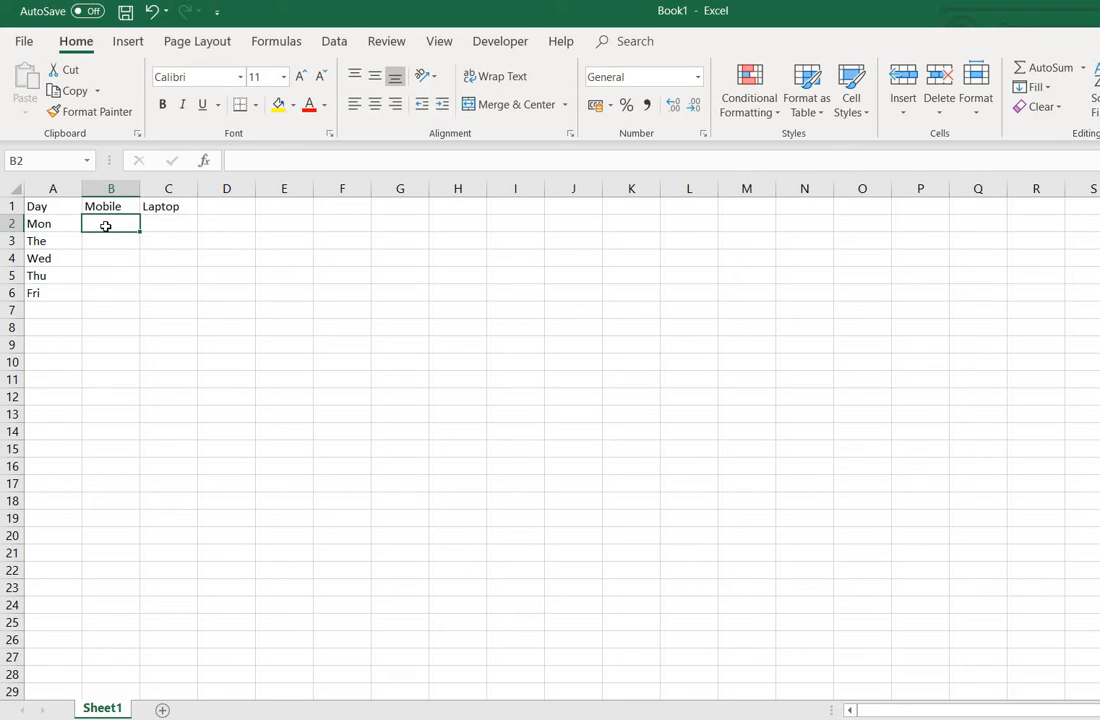
pyautogui.write('30')
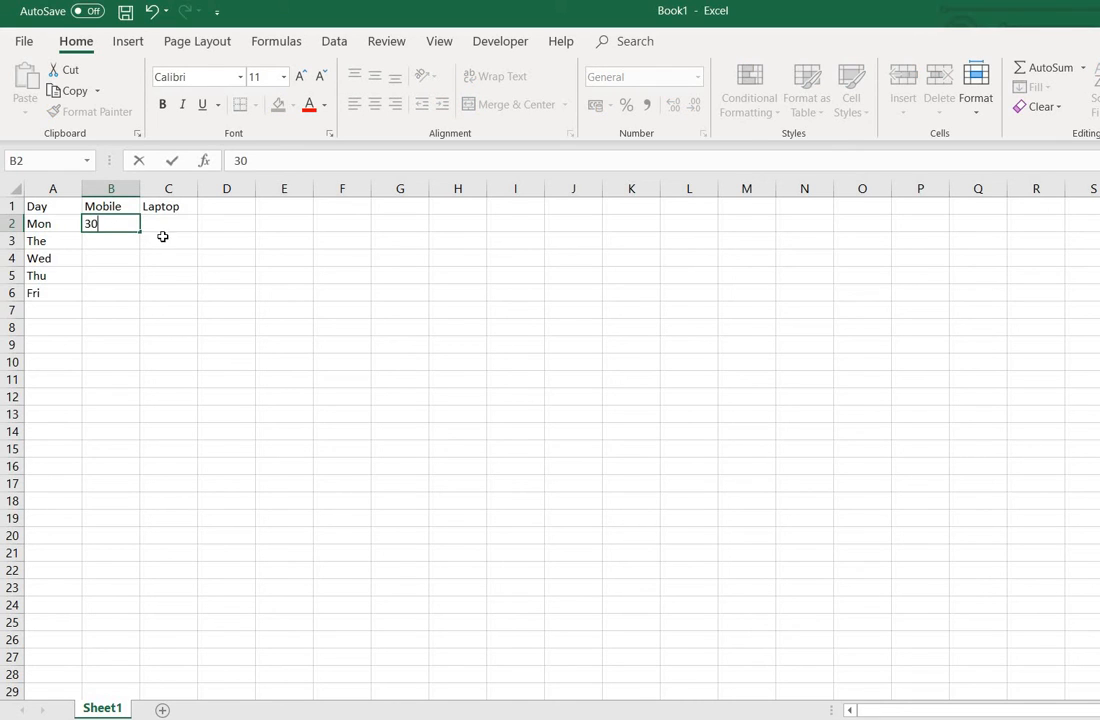
pyautogui.click(181, 225)
pyautogui.write('40')
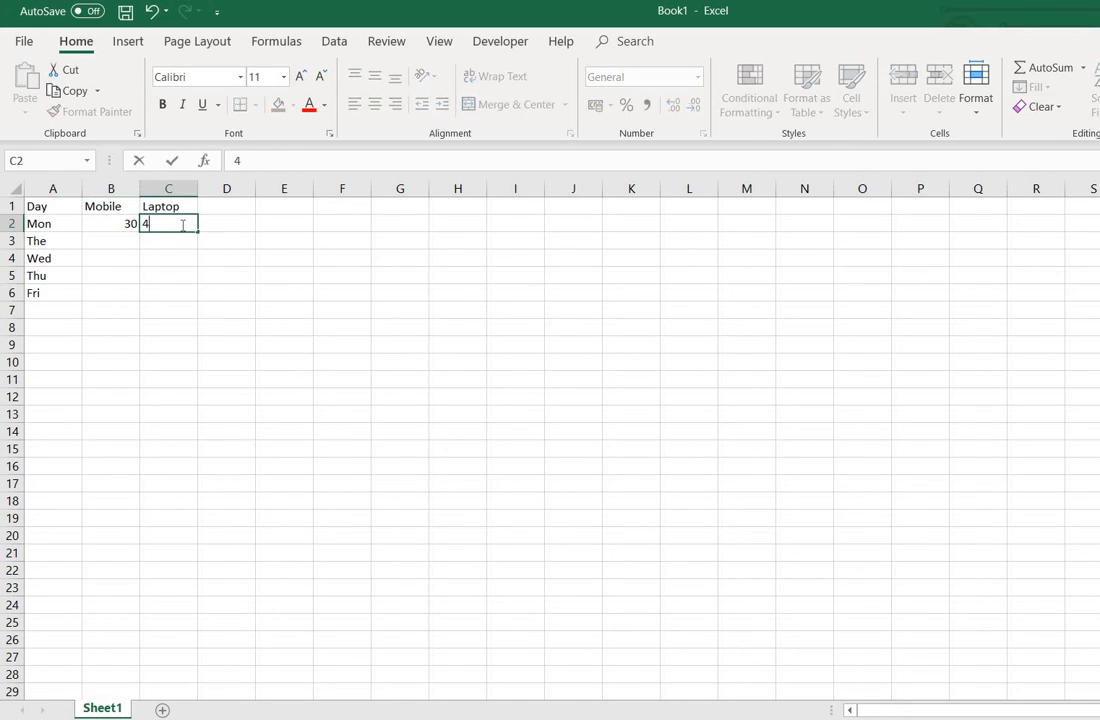
pyautogui.click(113, 241)
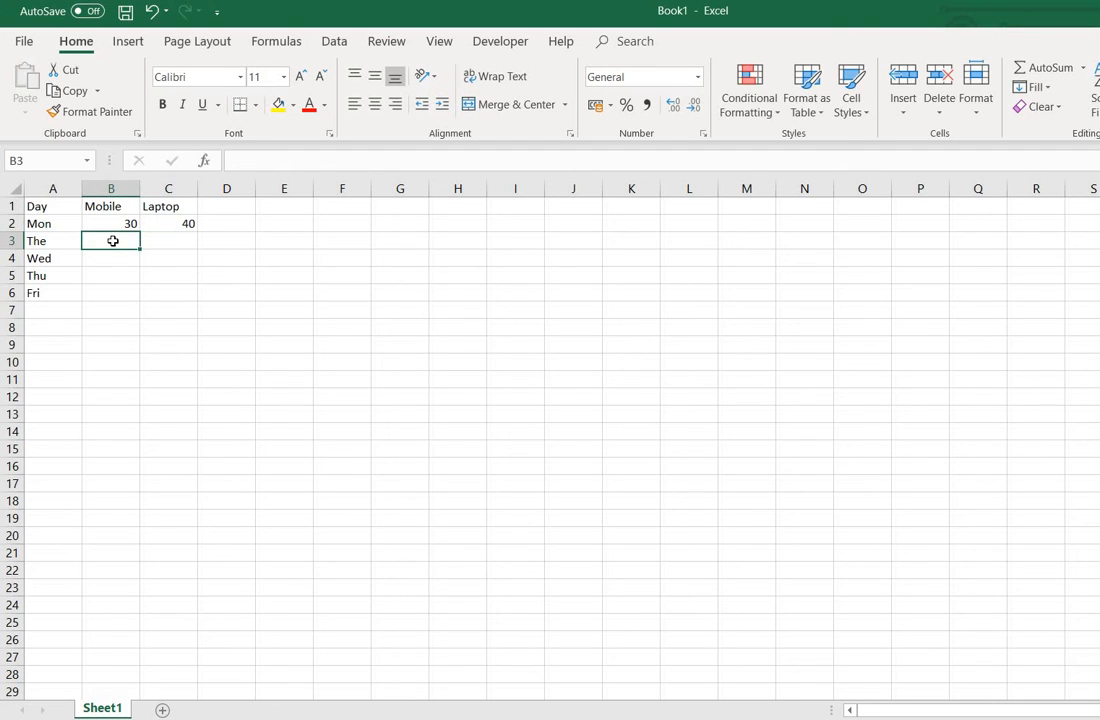
pyautogui.write('20')
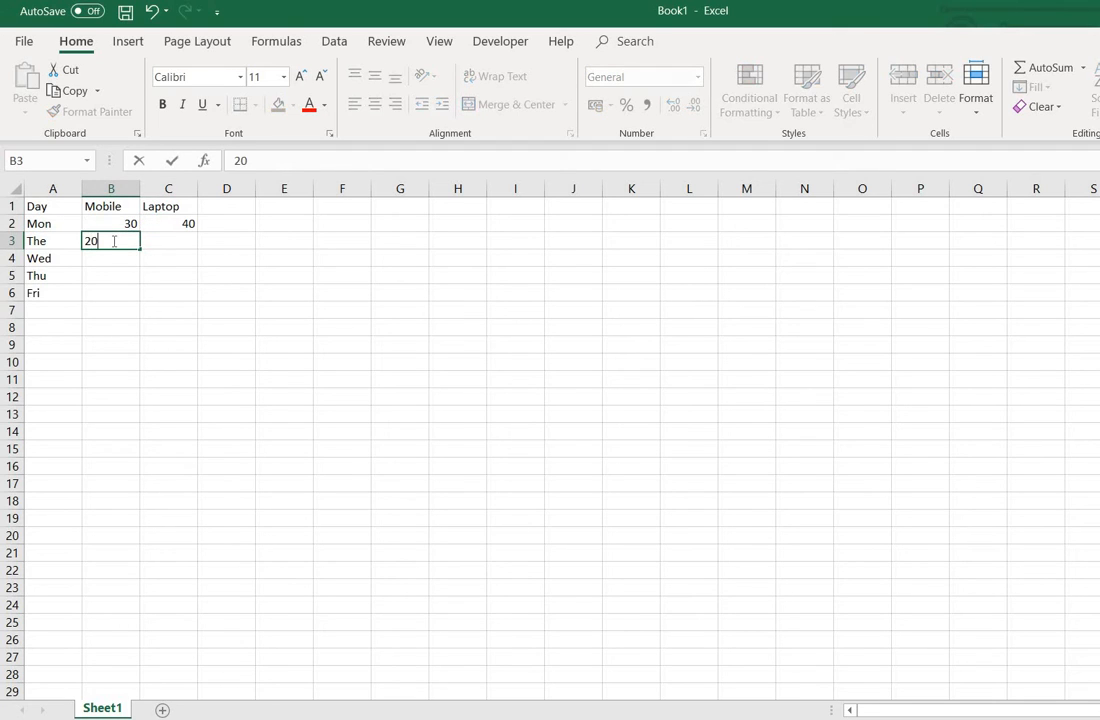
pyautogui.click(183, 244)
pyautogui.write('50')
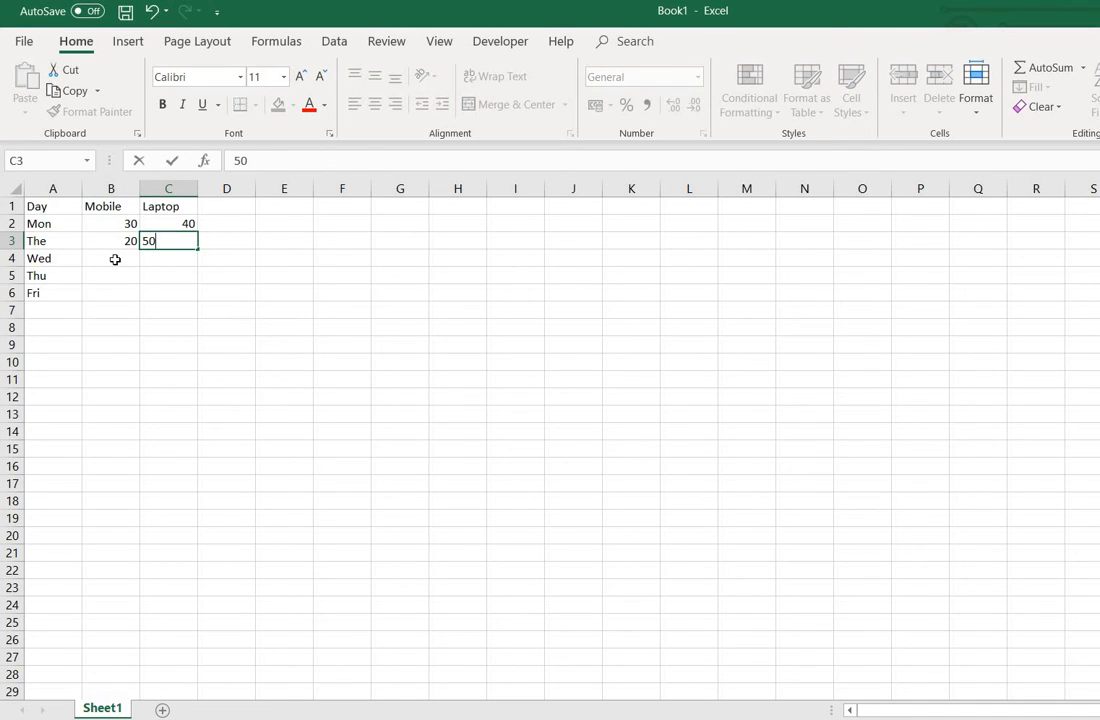
# Step: Enter Mobile 40 and Laptop 60 for Wed, and Mobile 60 and Laptop 10 for Thu
pyautogui.click(115, 259)
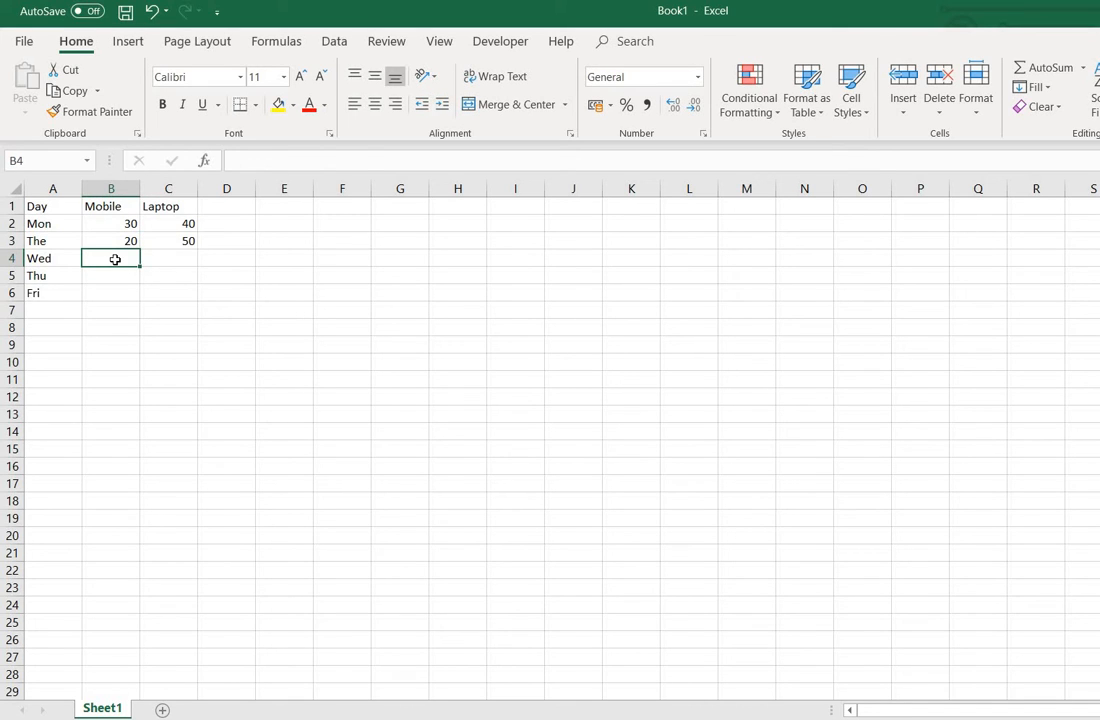
pyautogui.write('40')
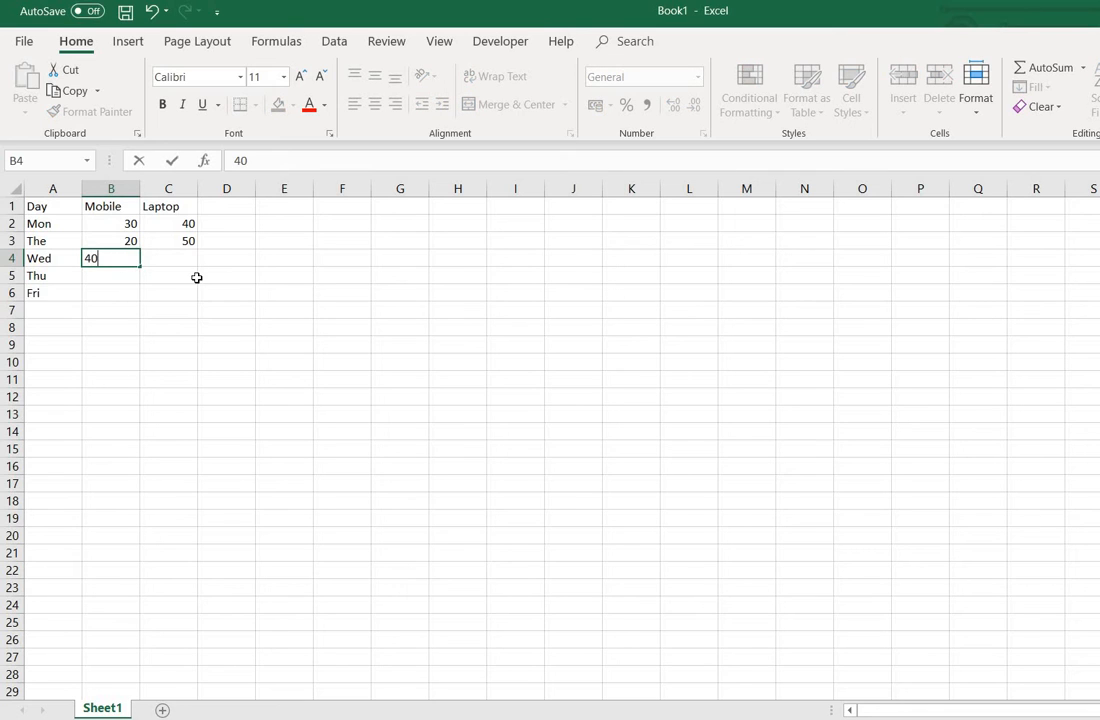
pyautogui.click(175, 259)
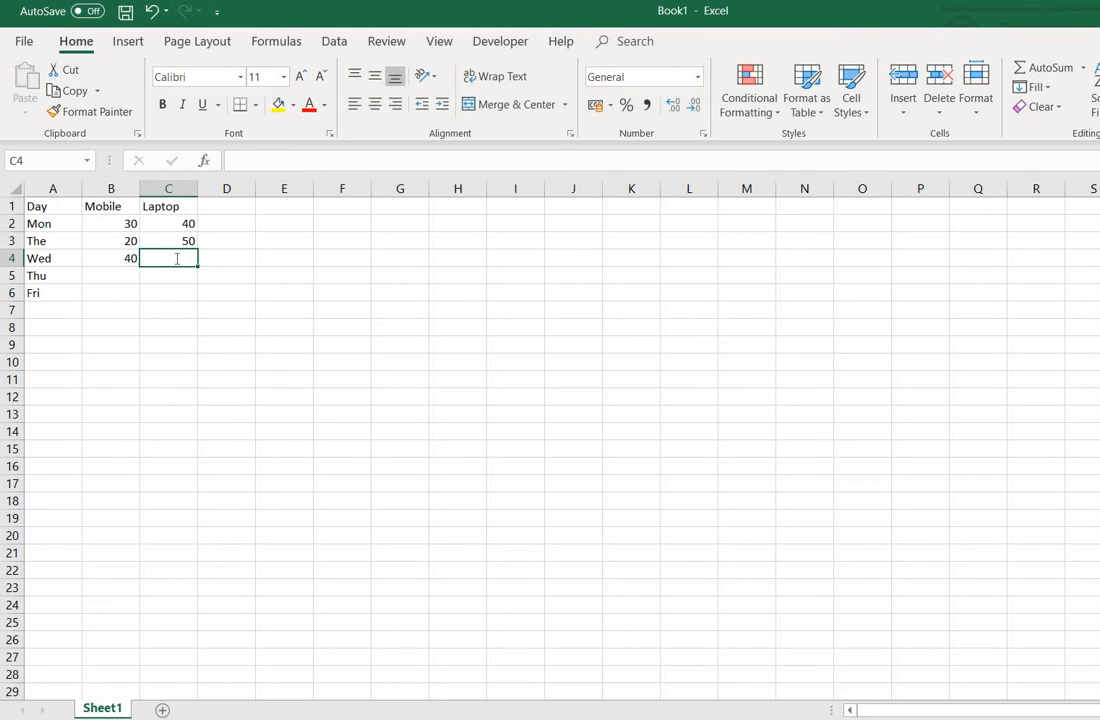
pyautogui.write('60')
pyautogui.click(114, 274)
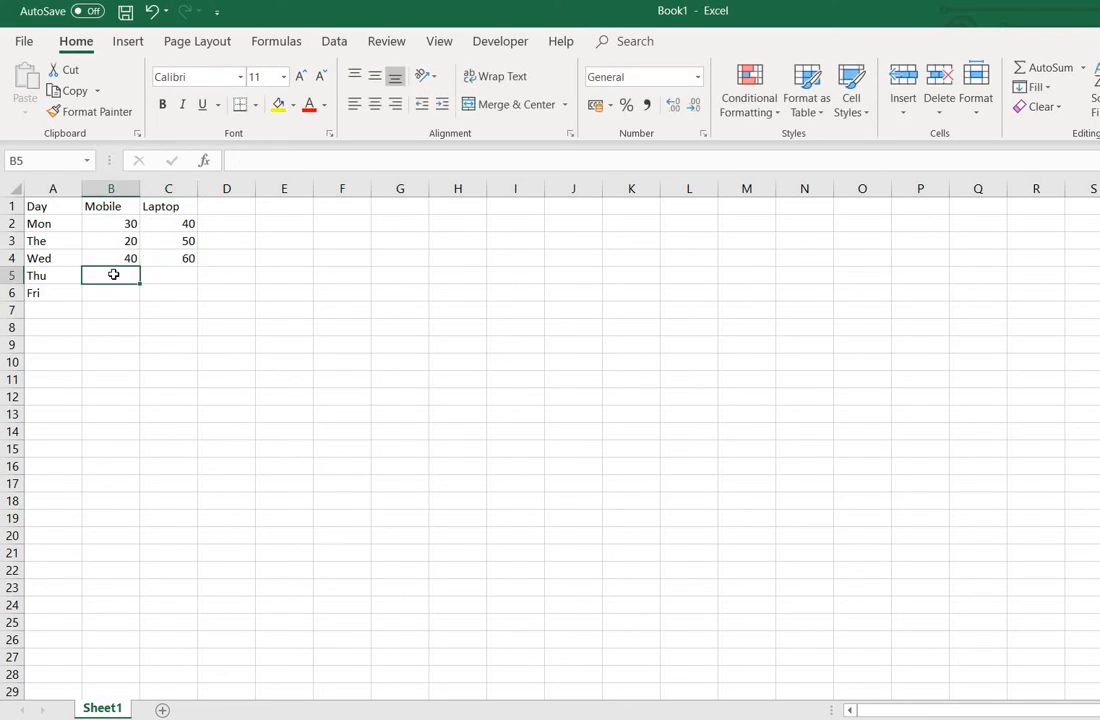
pyautogui.write('60')
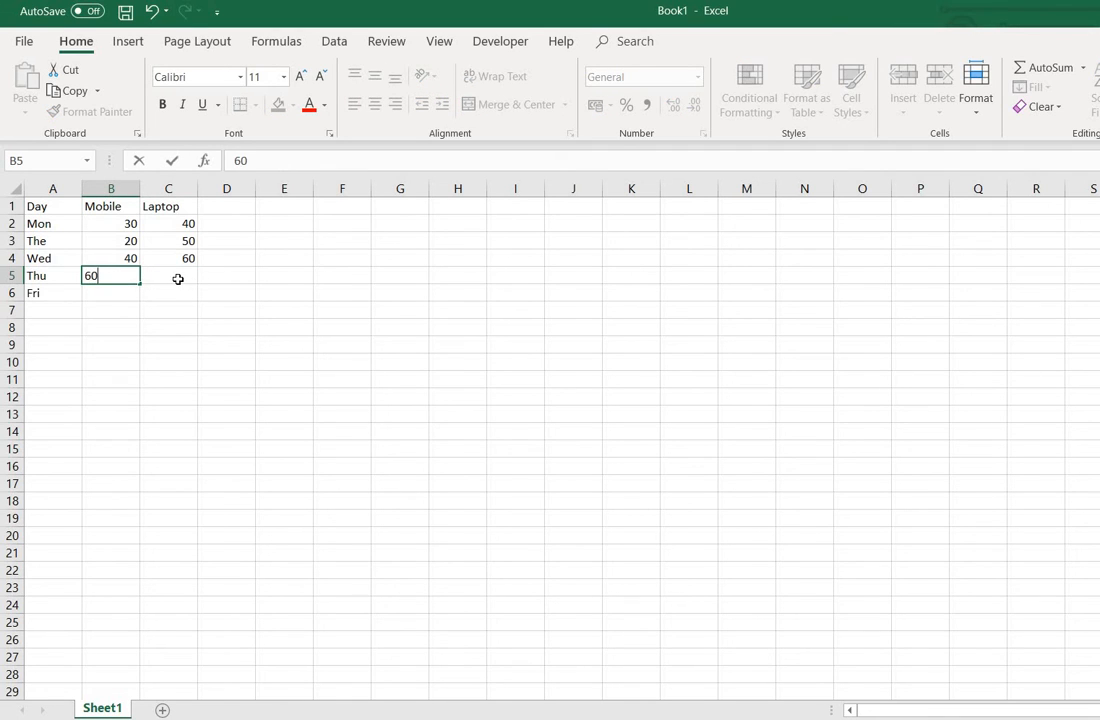
pyautogui.click(178, 279)
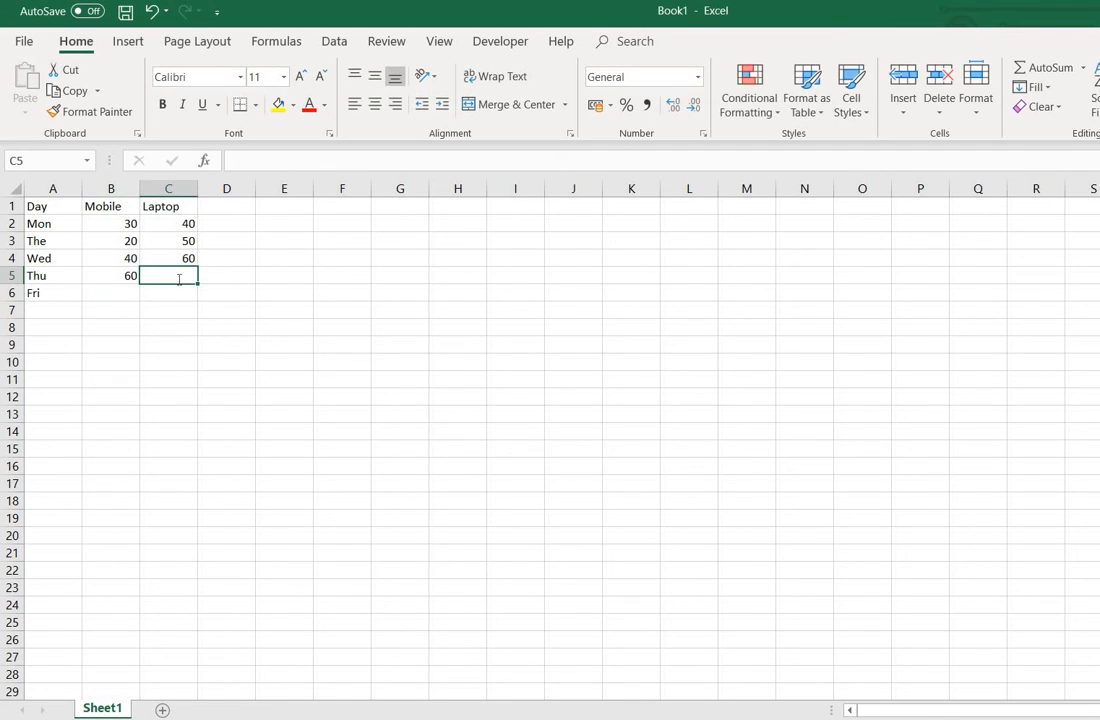
pyautogui.write('10')
# Step: Complete the Fri row with 80 for Mobile and 60 for Laptop
pyautogui.click(114, 295)
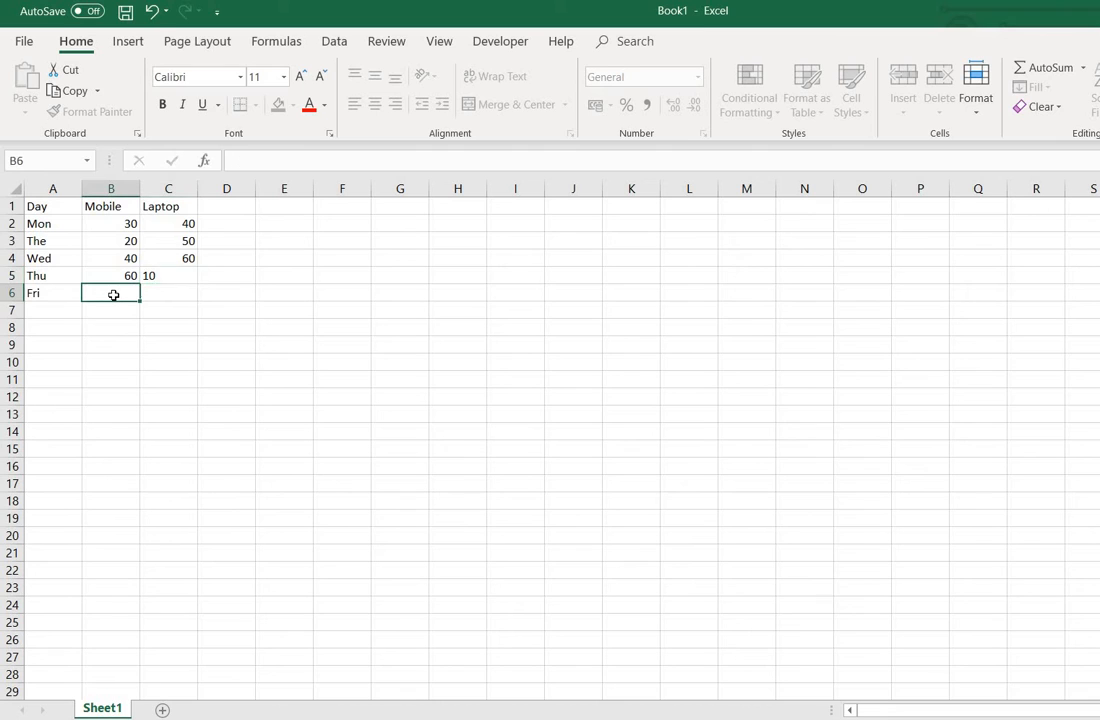
pyautogui.write('80')
pyautogui.click(183, 291)
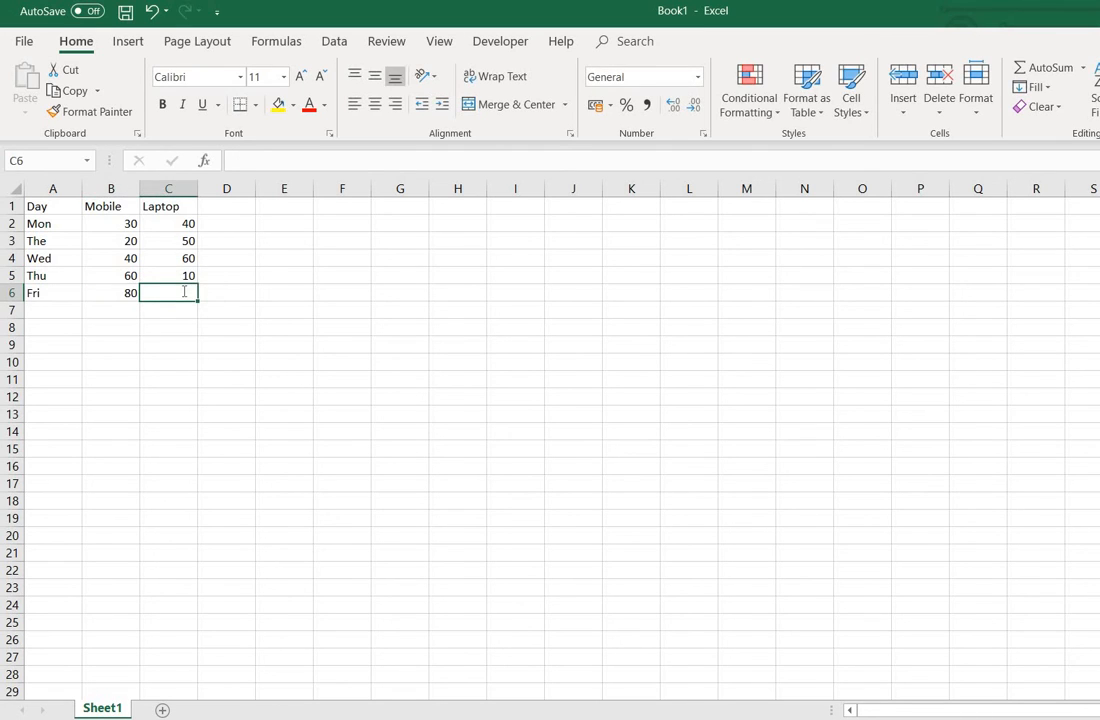
pyautogui.write('60')
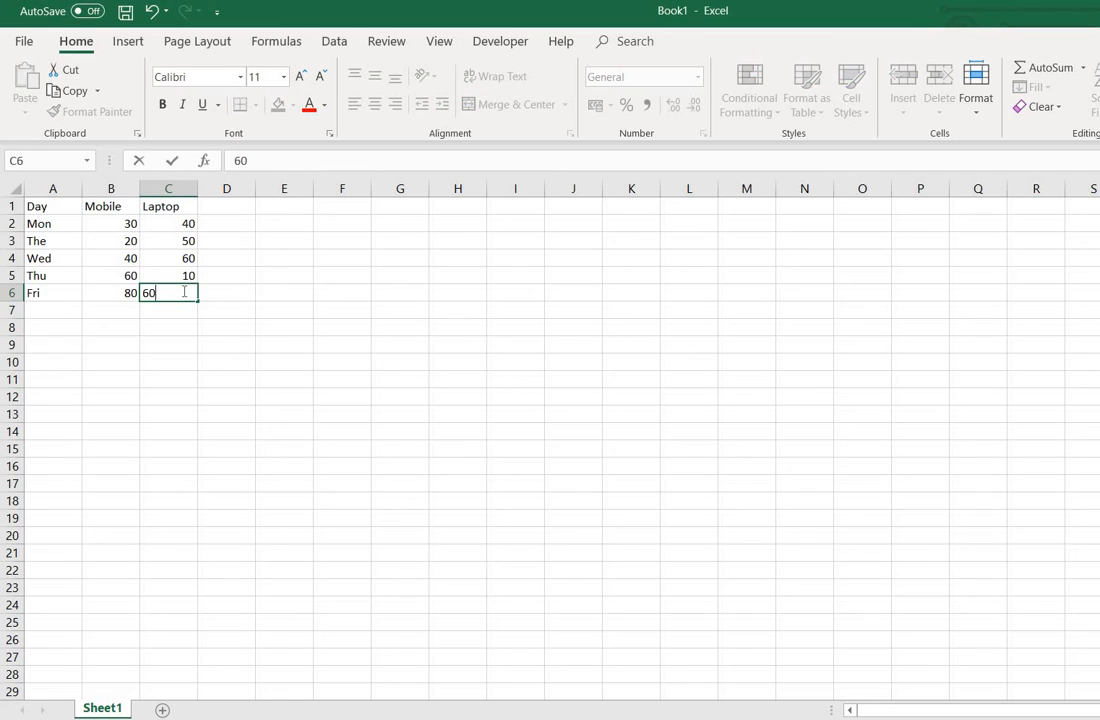
pyautogui.click(428, 386)
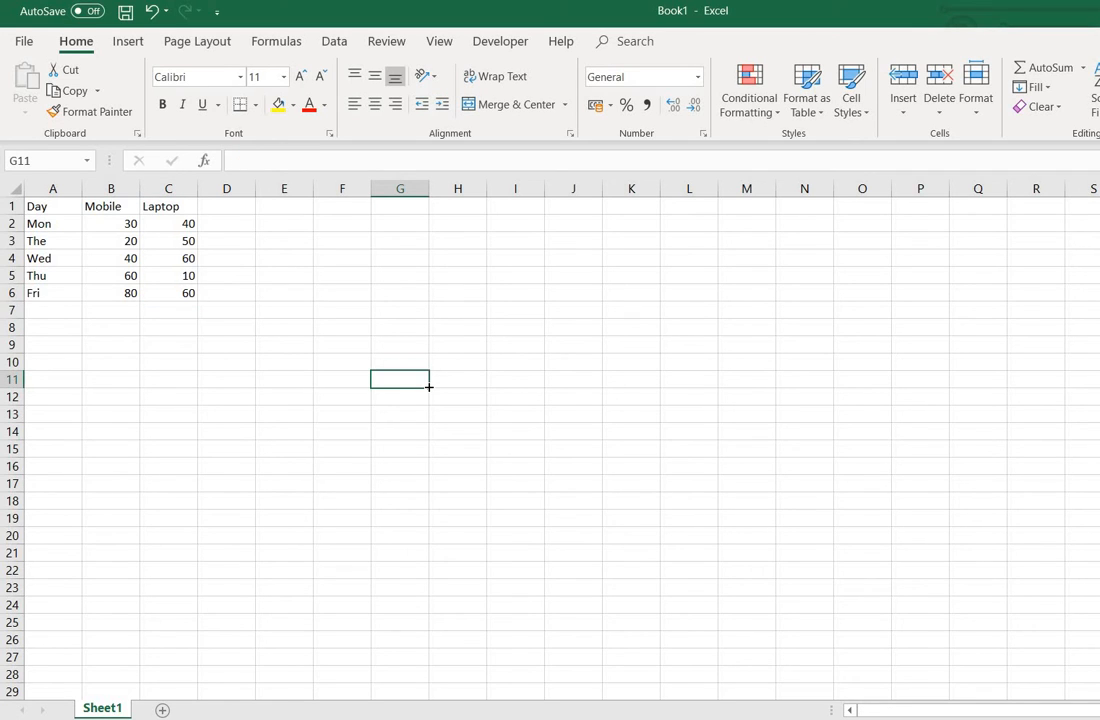
# Step: Insert a 2-D stacked line chart with markers from the data range A1 to C6
pyautogui.click(46, 208)
pyautogui.moveTo(54, 206); pyautogui.dragTo(181, 295)
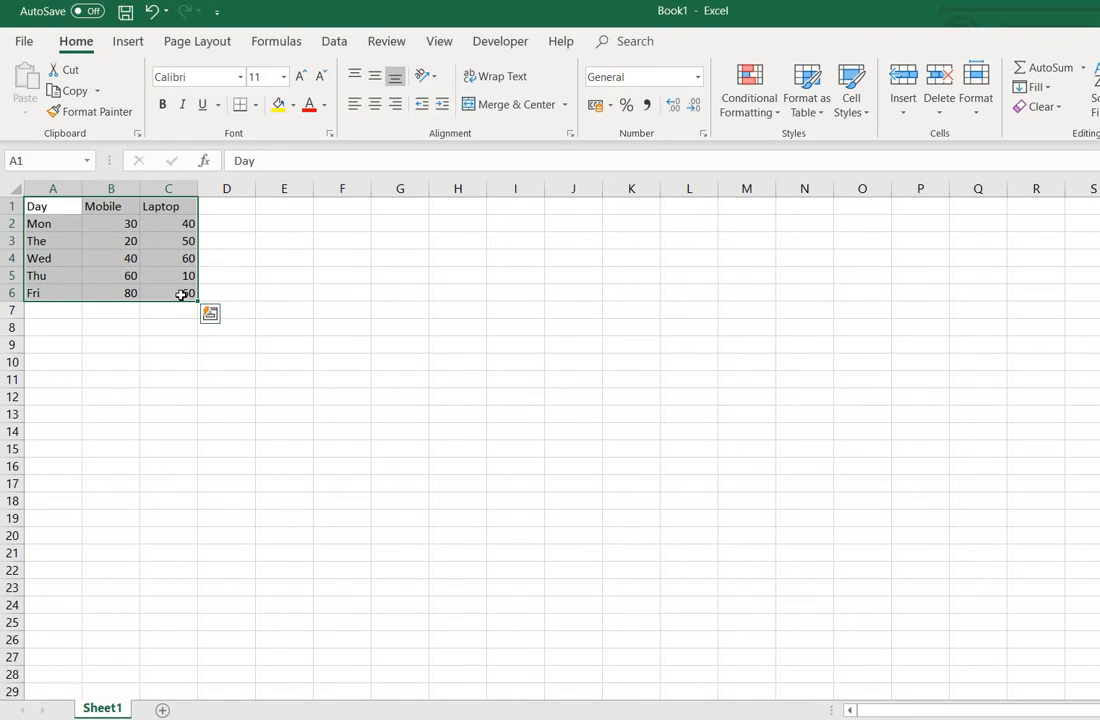
pyautogui.click(130, 43)
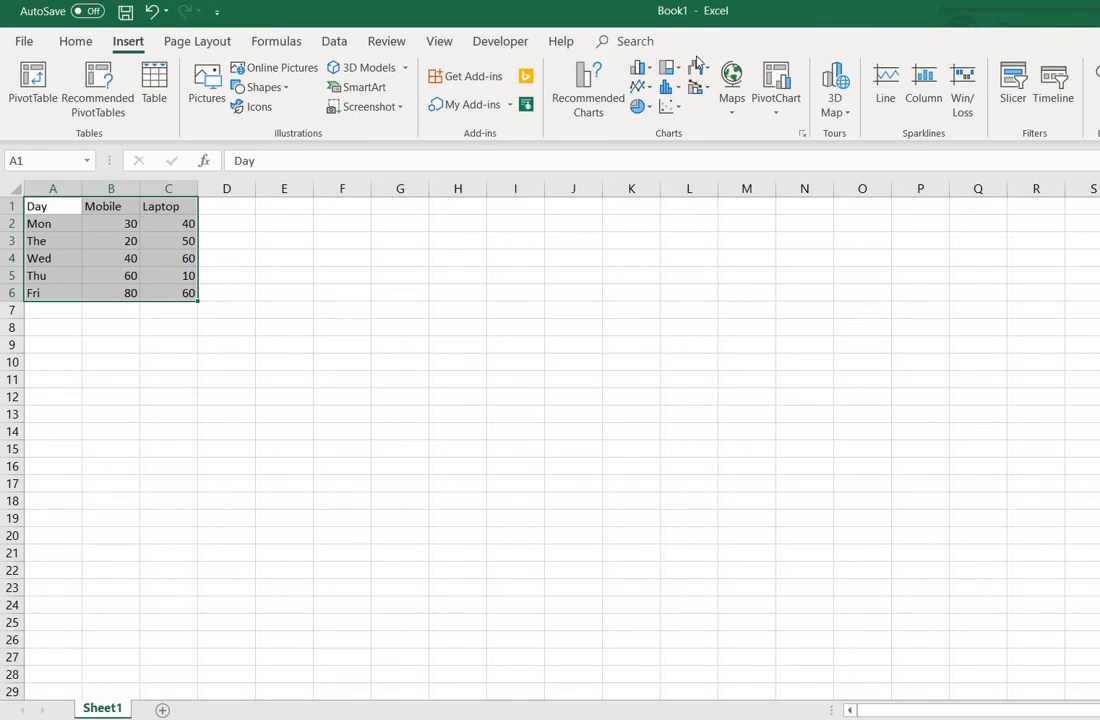
pyautogui.click(651, 90)
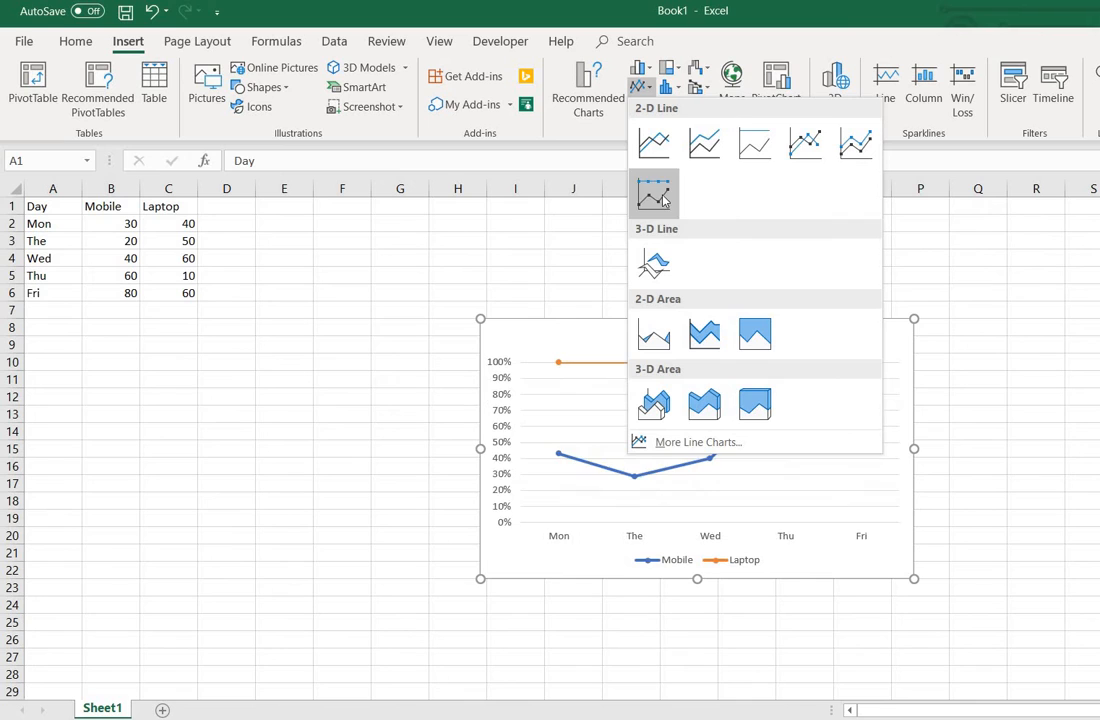
pyautogui.click(851, 150)
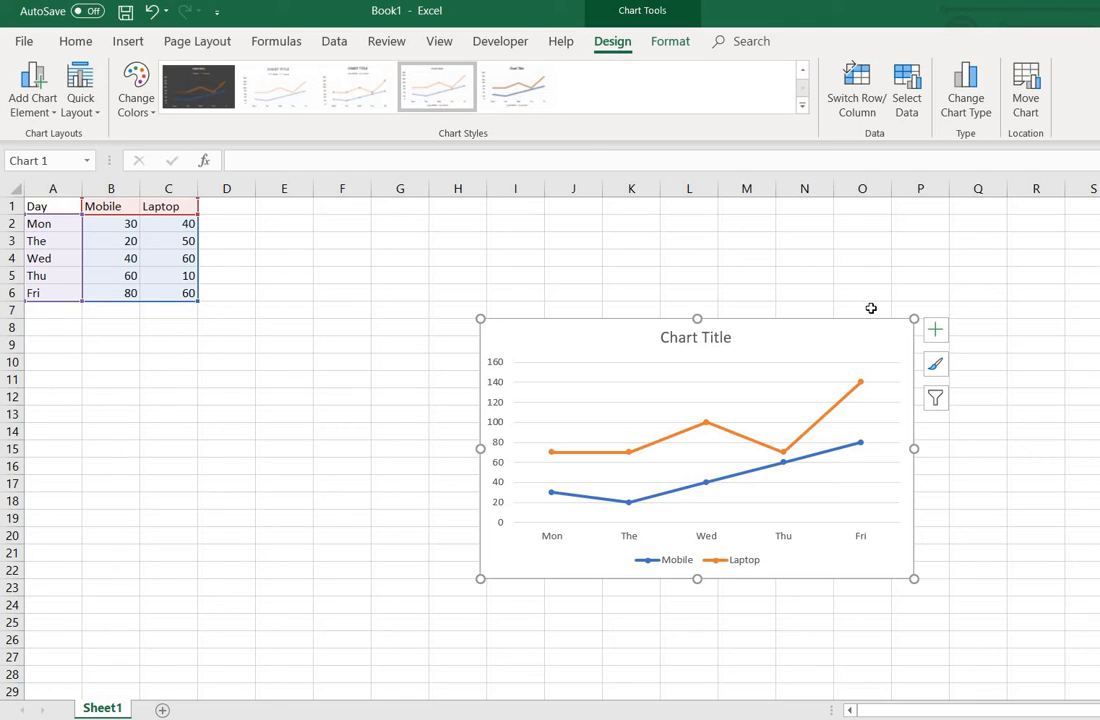
# Step: Change the stacked line chart to a basic pie chart, and select its slices and title
pyautogui.click(965, 103)
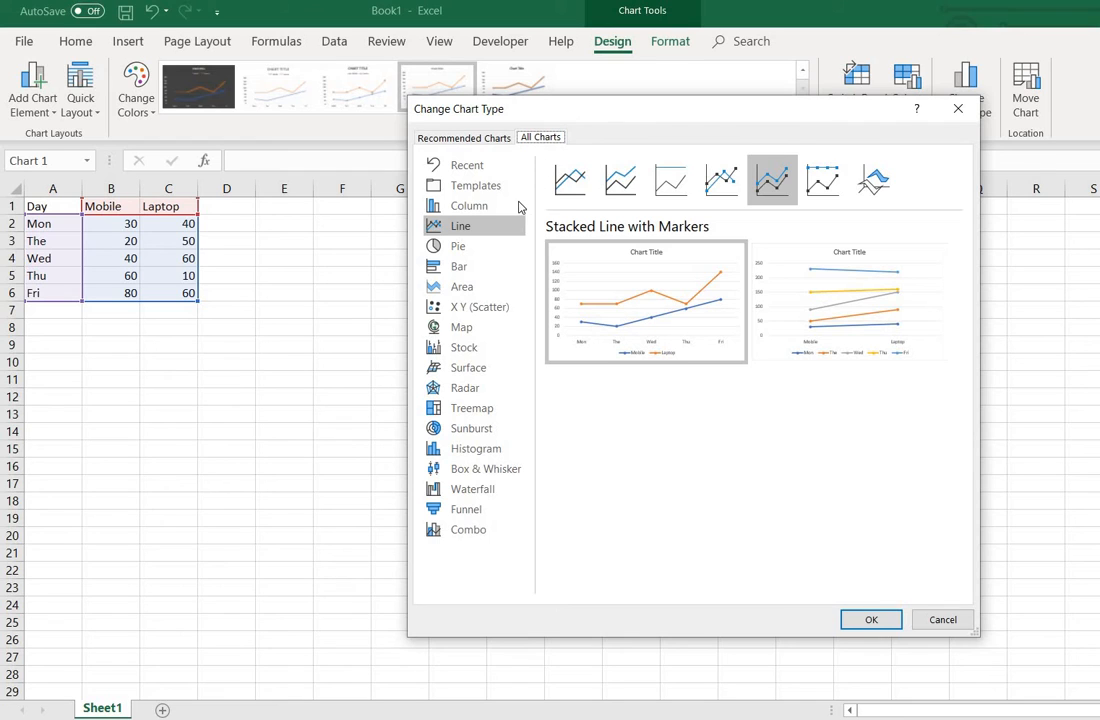
pyautogui.click(478, 252)
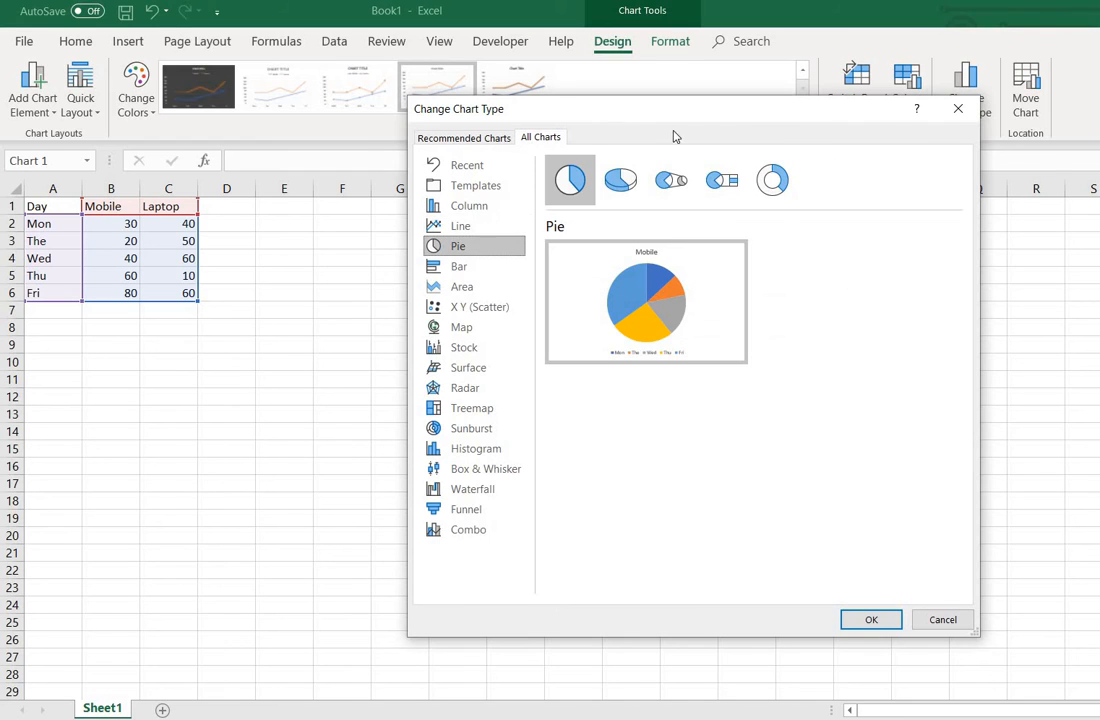
pyautogui.moveTo(697, 306)
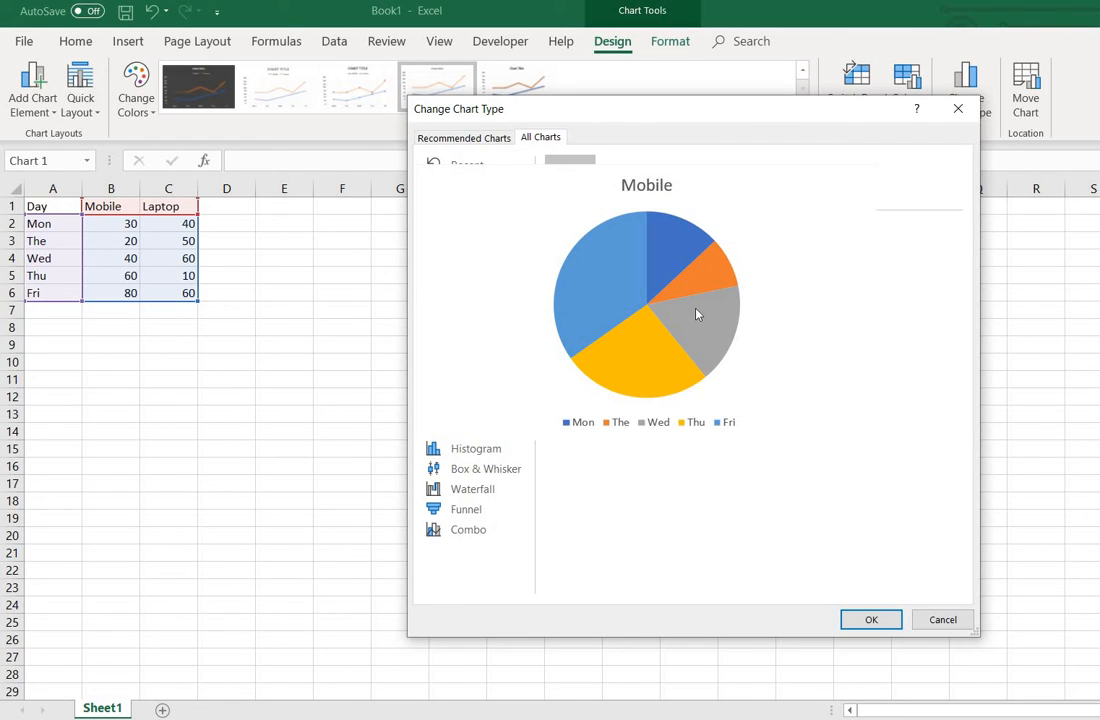
pyautogui.click(870, 620)
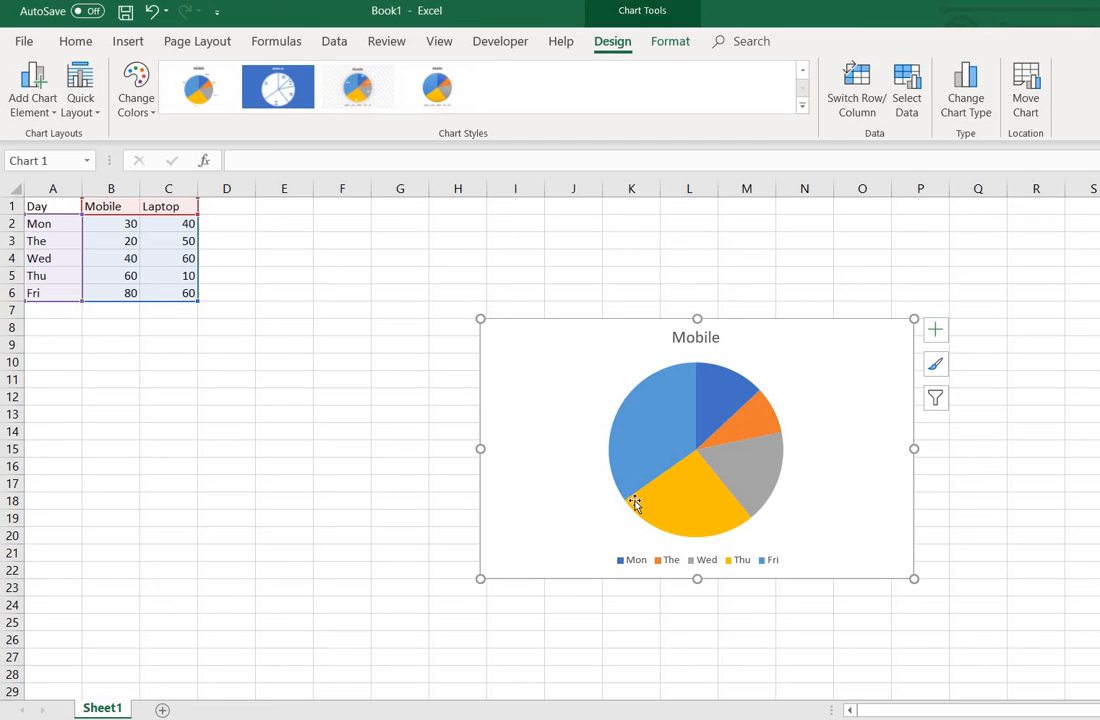
pyautogui.moveTo(687, 417)
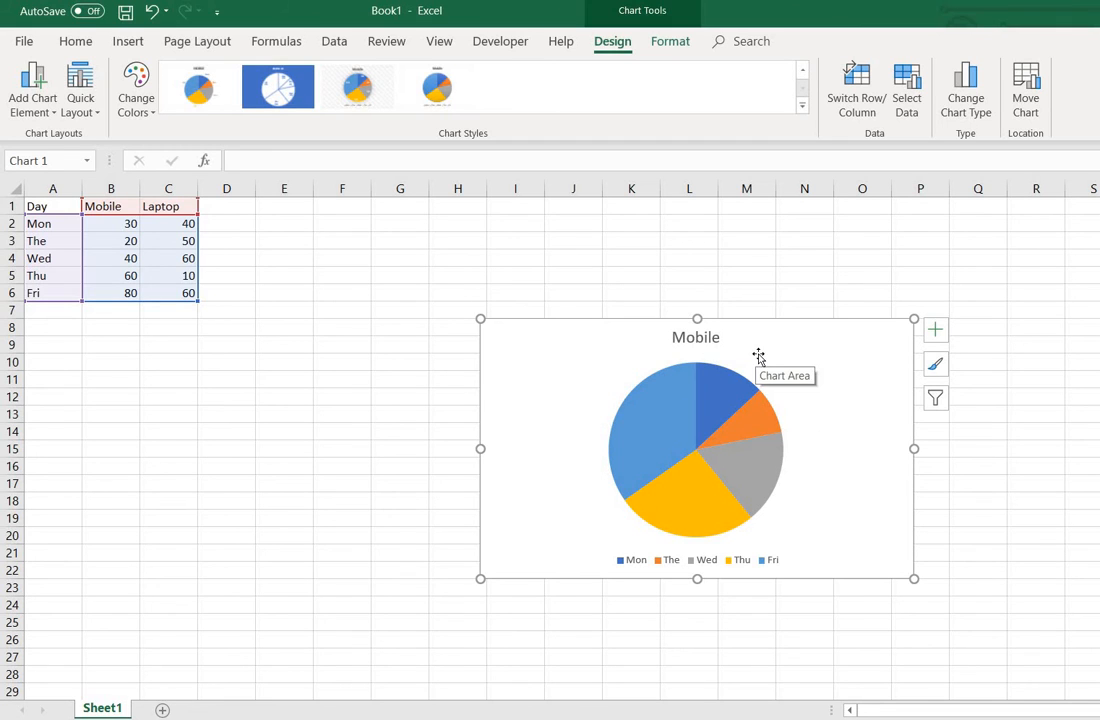
pyautogui.click(645, 410)
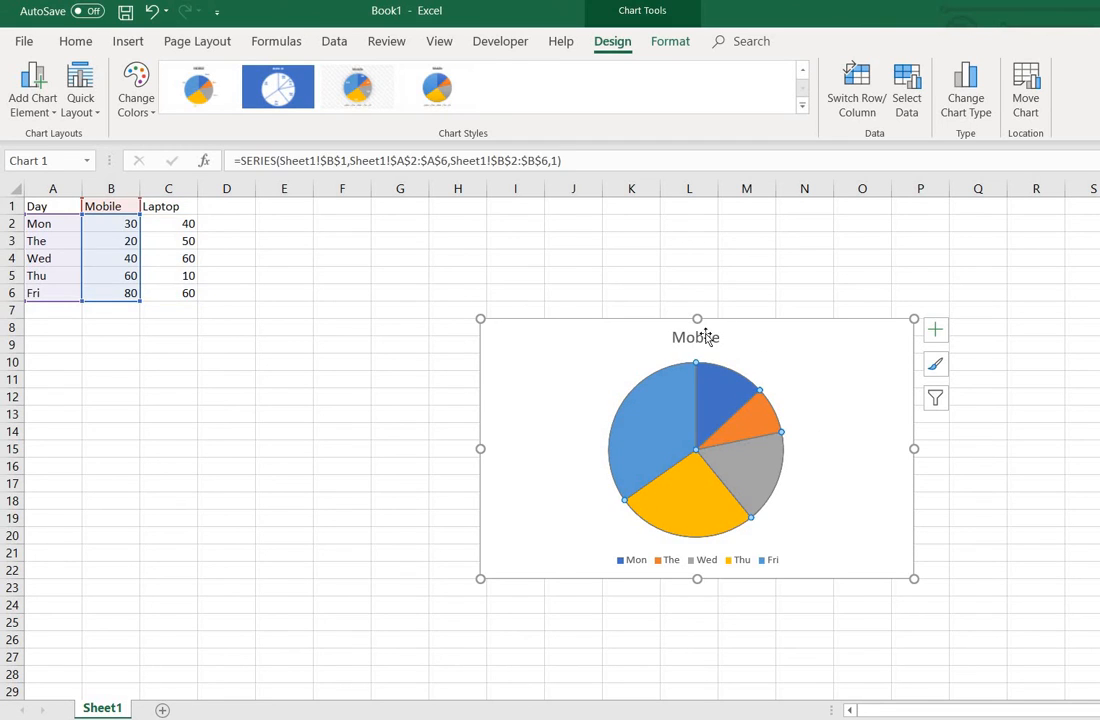
pyautogui.click(676, 337)
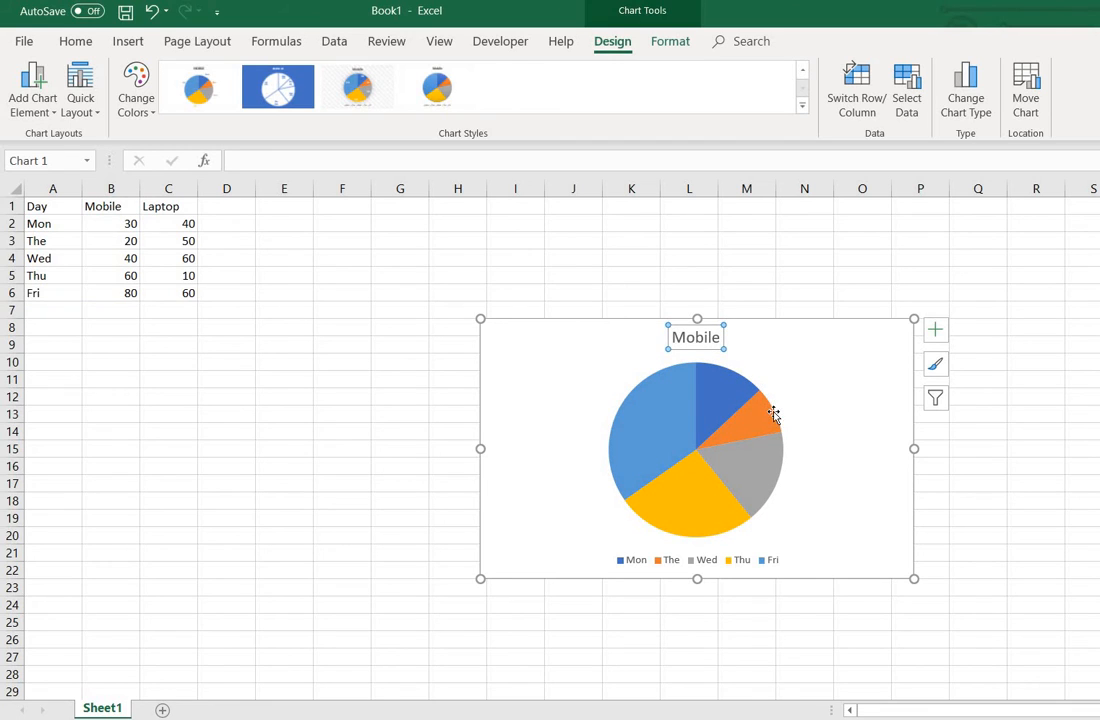
# Step: Change the chart type to a clustered column chart with Mobile and Laptop columns for each day
pyautogui.click(966, 105)
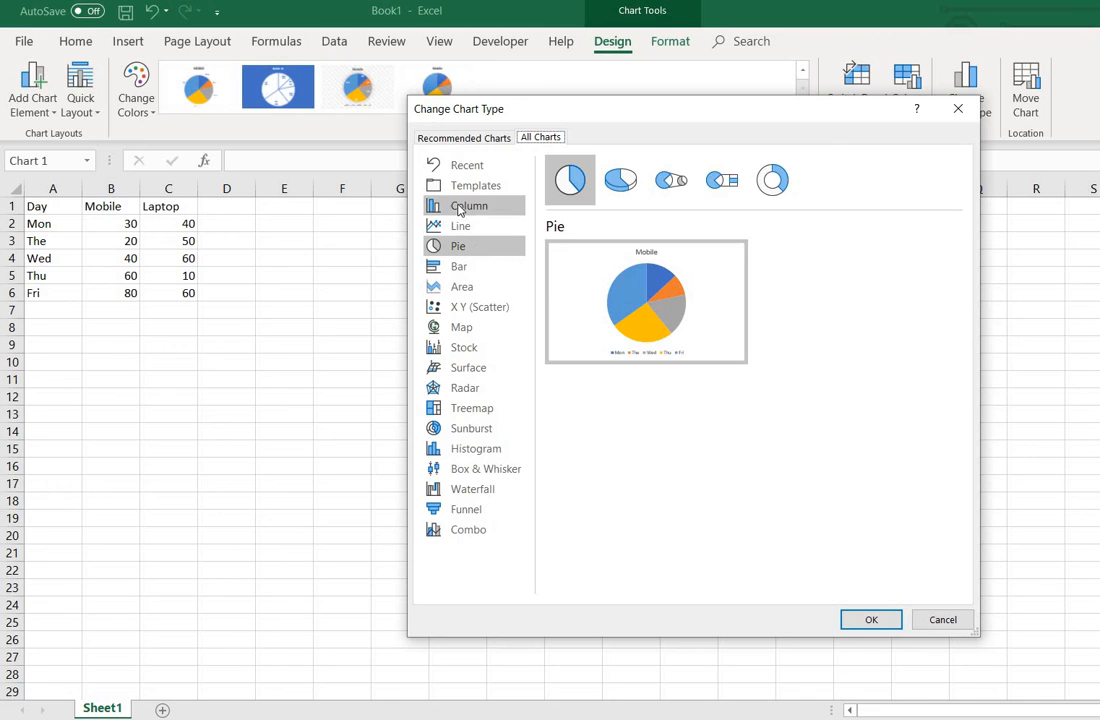
pyautogui.click(460, 208)
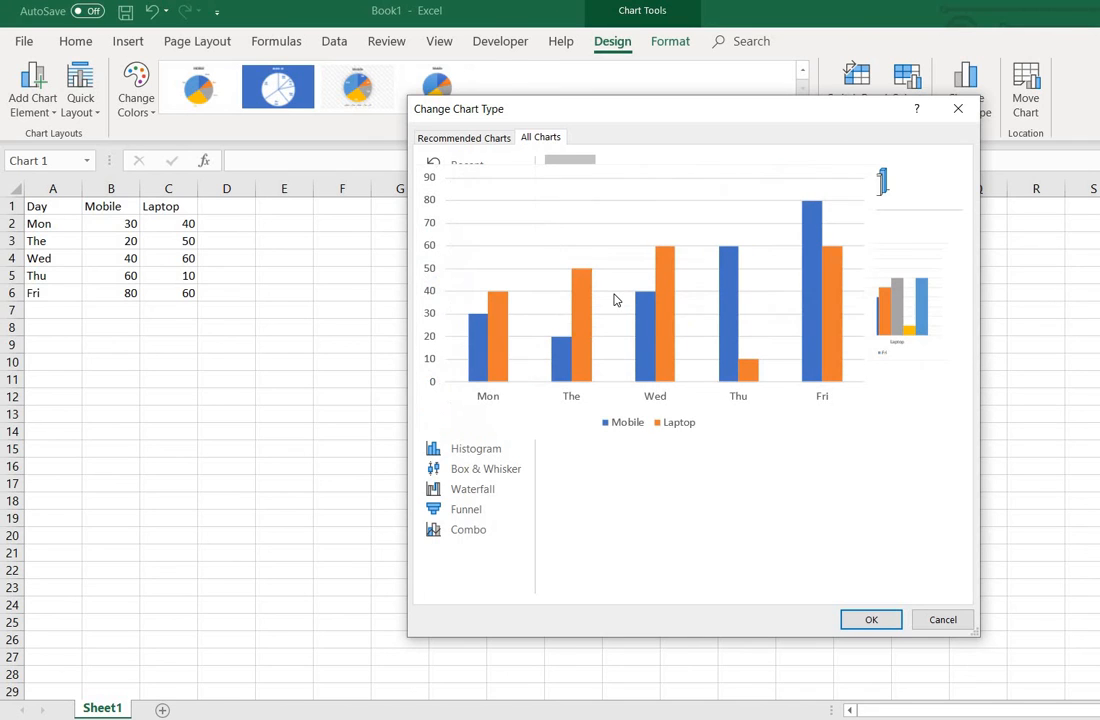
pyautogui.click(871, 620)
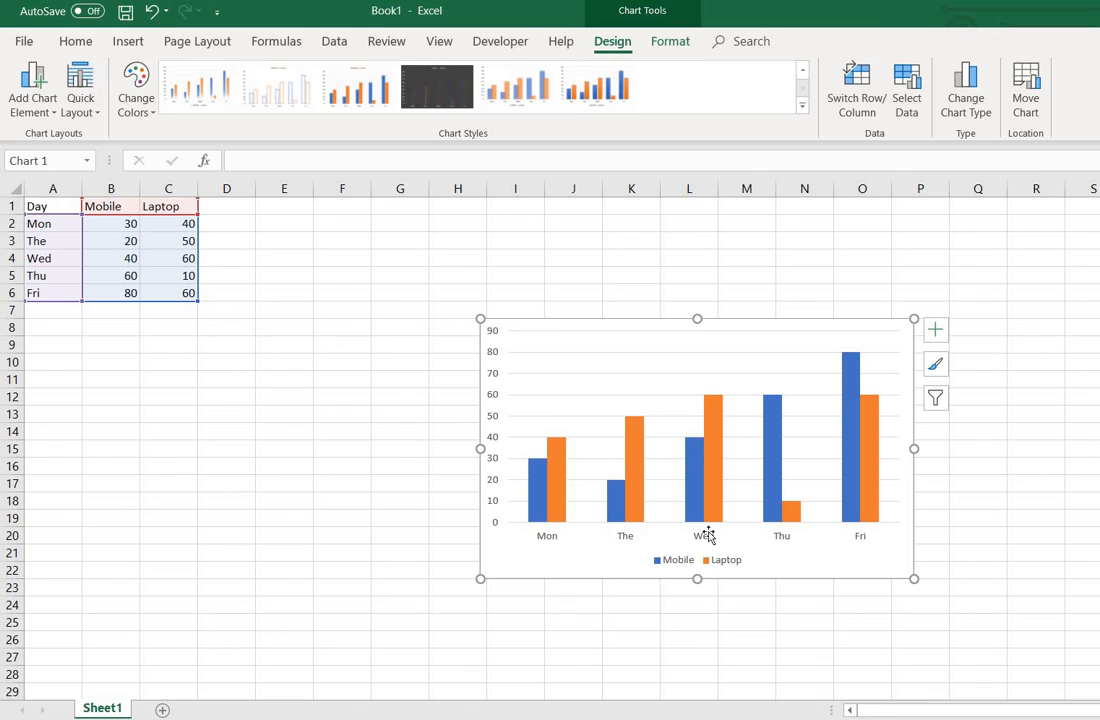
# Step: Switch the chart's rows and columns to group by device, and switch them back to group by day
pyautogui.click(848, 99)
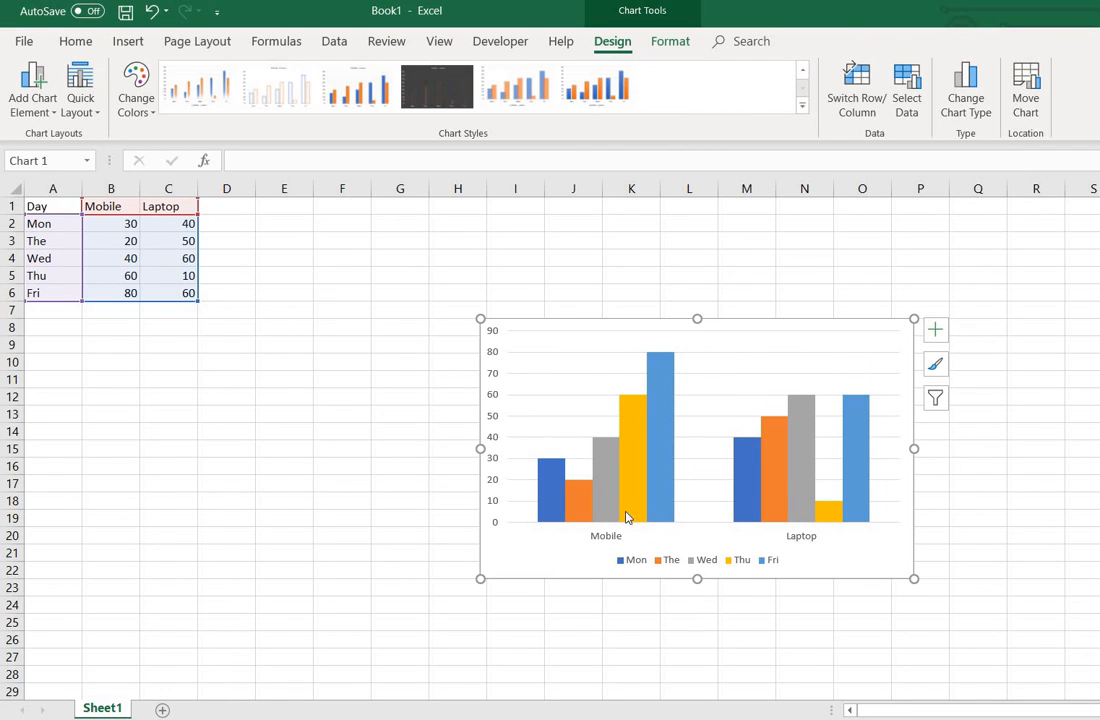
pyautogui.click(862, 103)
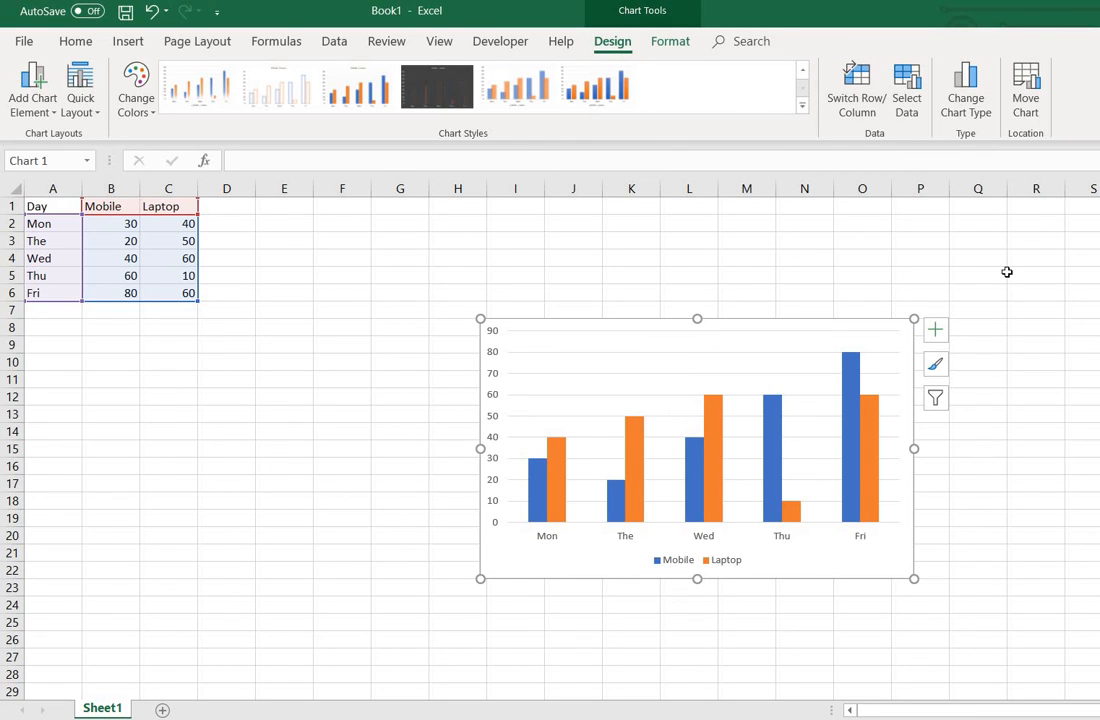
# Step: Update the Fri row of the chart's source data, setting Laptop in C6 to 200 and Mobile in B6 to 100
pyautogui.click(187, 259)
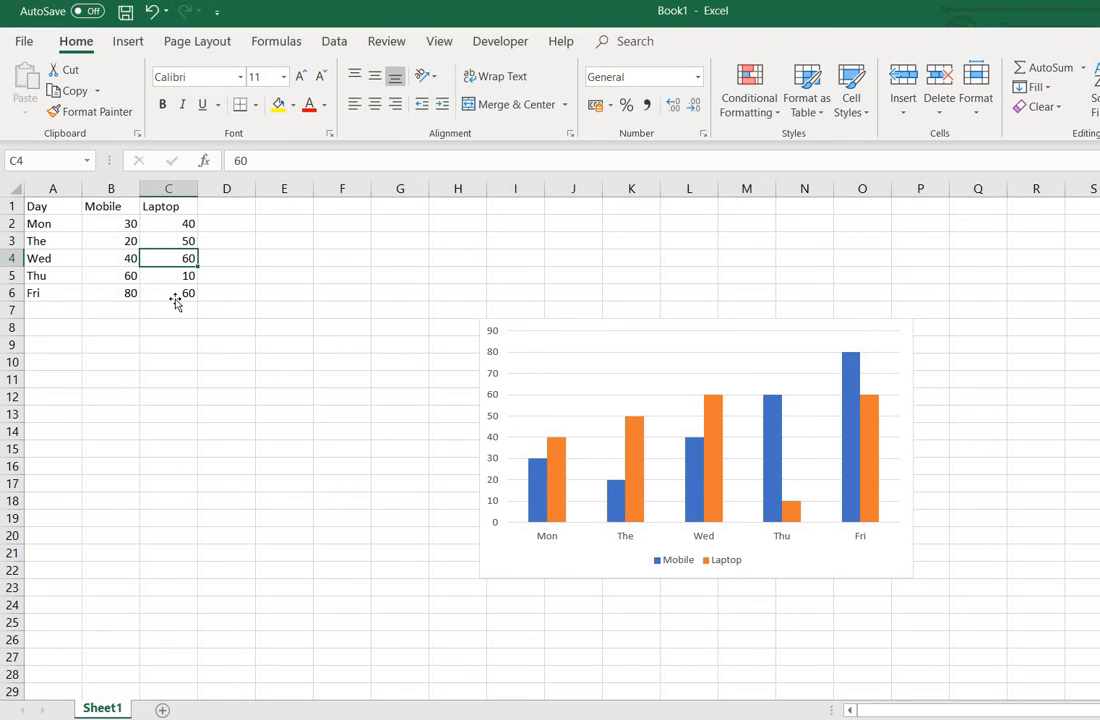
pyautogui.click(176, 296)
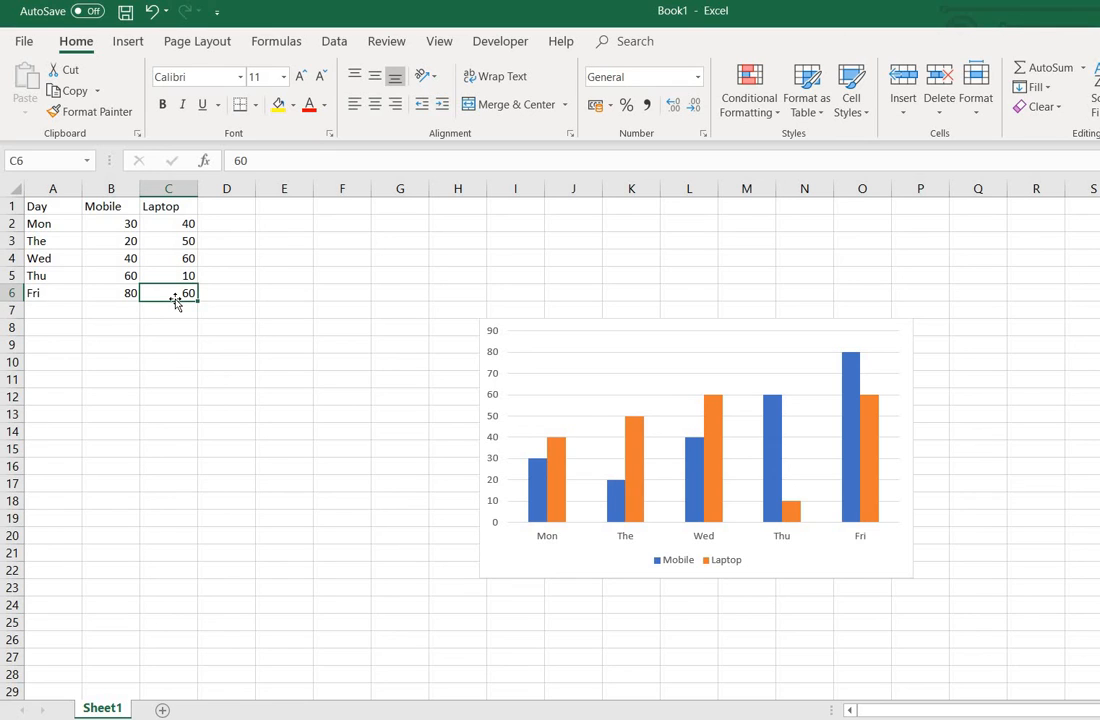
pyautogui.write('200')
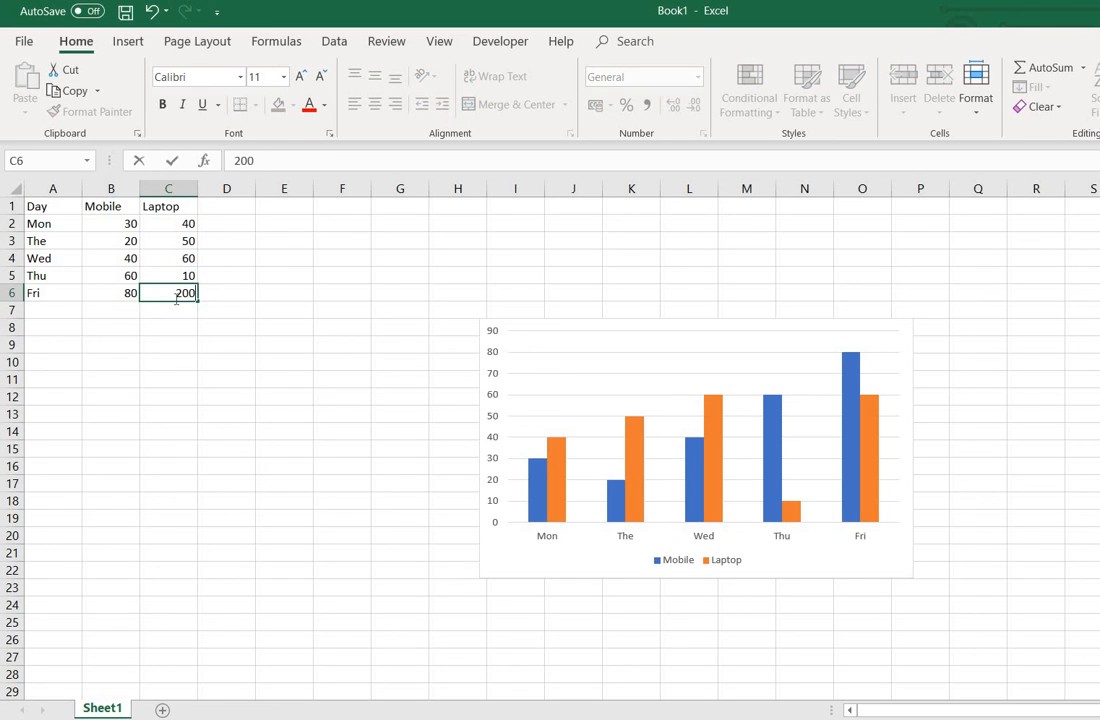
pyautogui.click(322, 414)
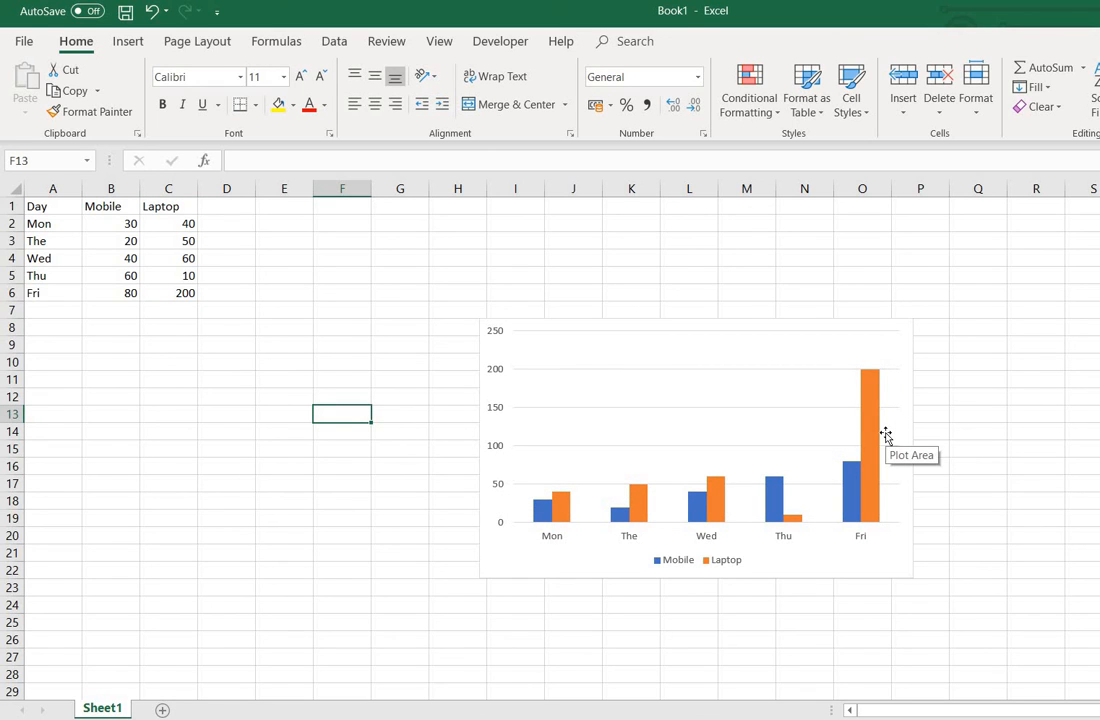
pyautogui.click(128, 290)
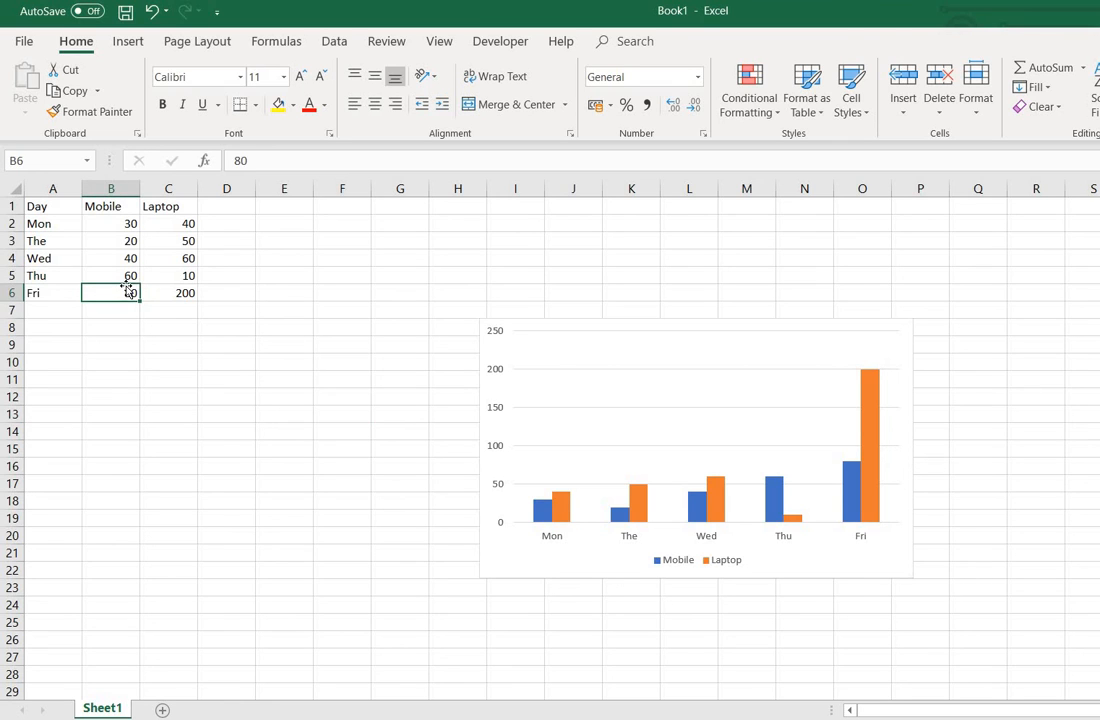
pyautogui.write('100')
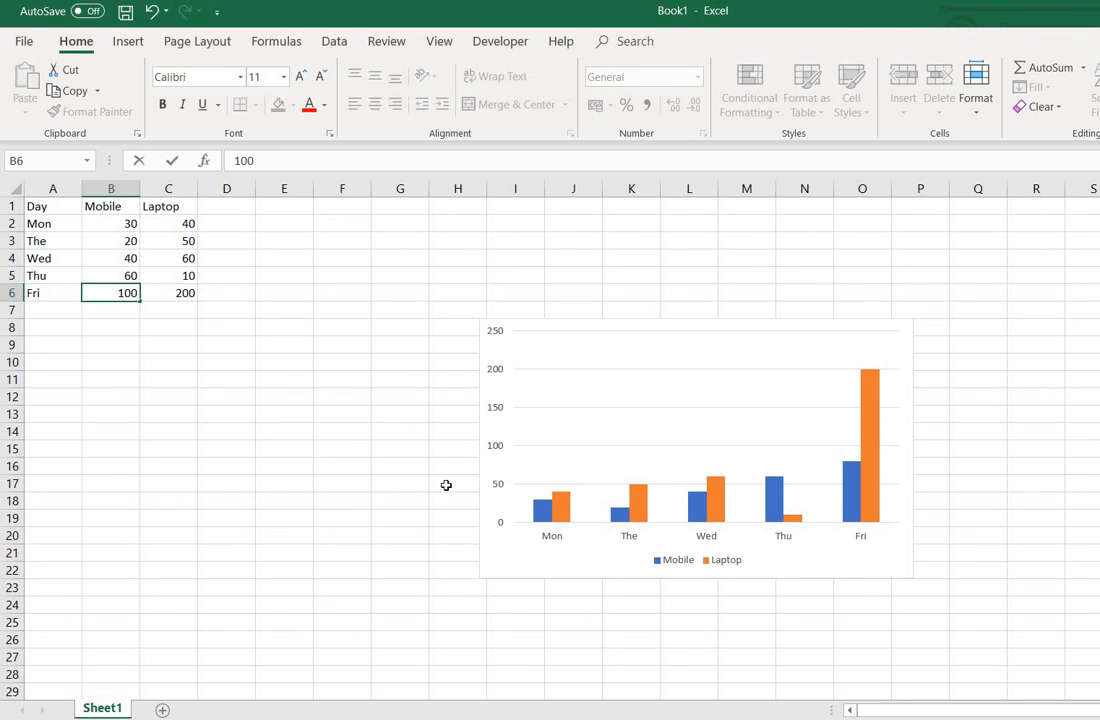
pyautogui.click(390, 467)
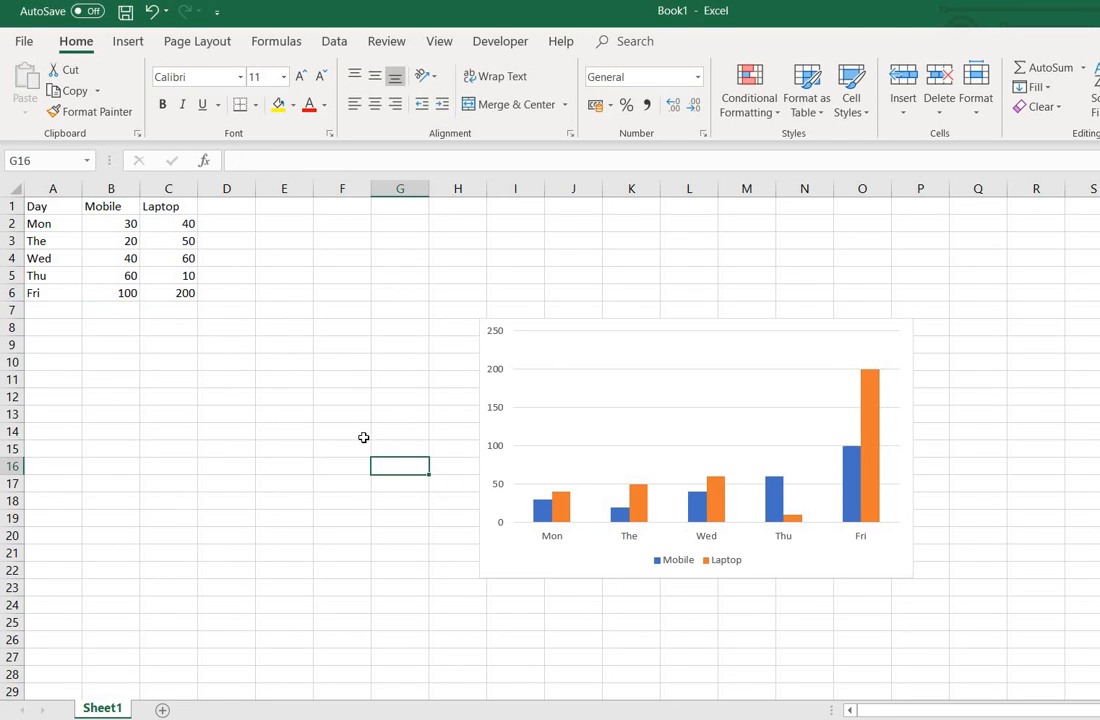